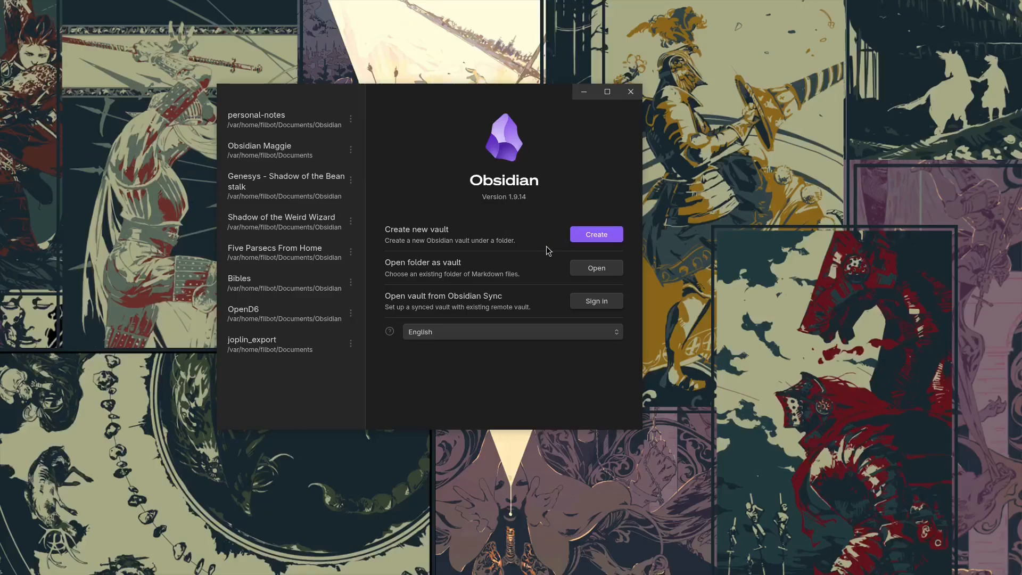
# Create a local vault named obsexcaltest in the Documents/Obsidian folder and maximize its window.
pyautogui.click(602, 240)
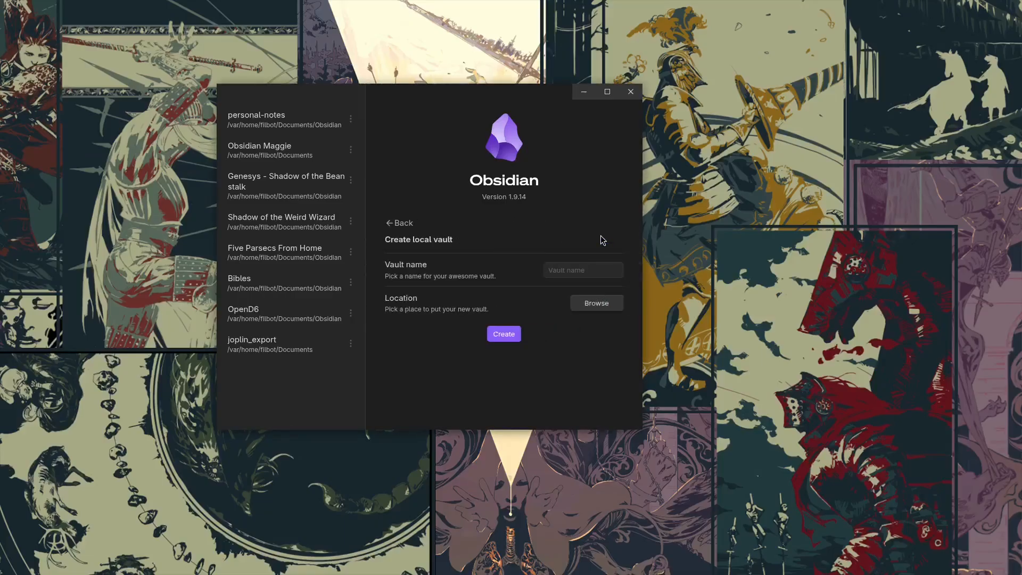
pyautogui.click(579, 271)
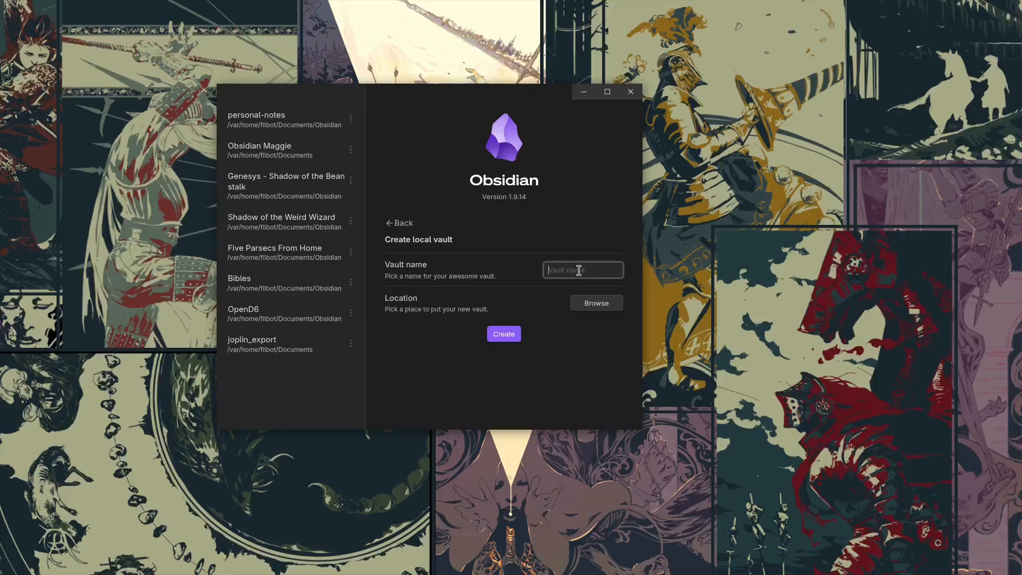
pyautogui.write('E')
pyautogui.press('BackSpace')
pyautogui.write('obsexcaltest')
pyautogui.click(600, 305)
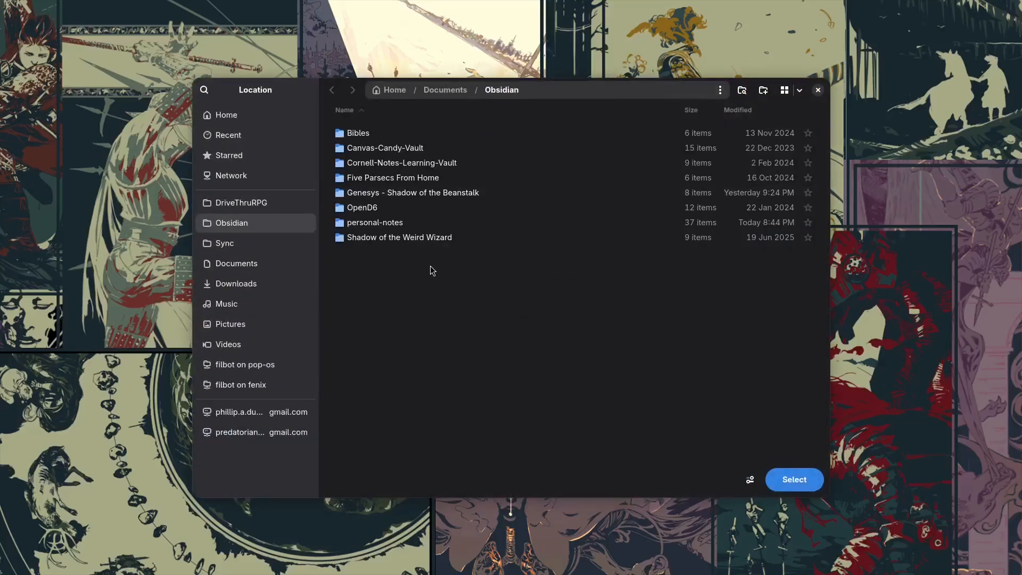
pyautogui.click(797, 479)
pyautogui.click(507, 347)
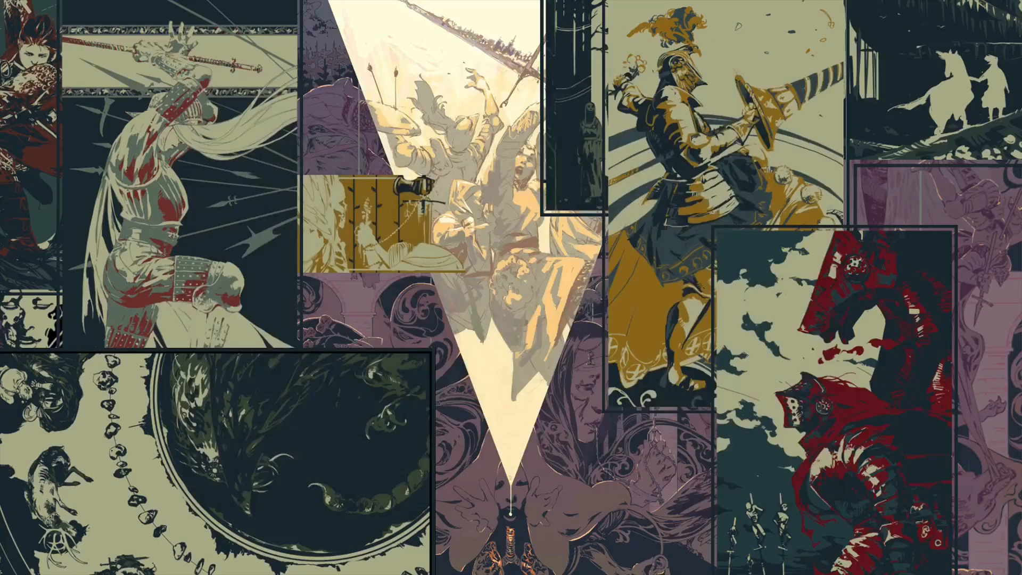
pyautogui.moveTo(0, 102); pyautogui.dragTo(346, 102)
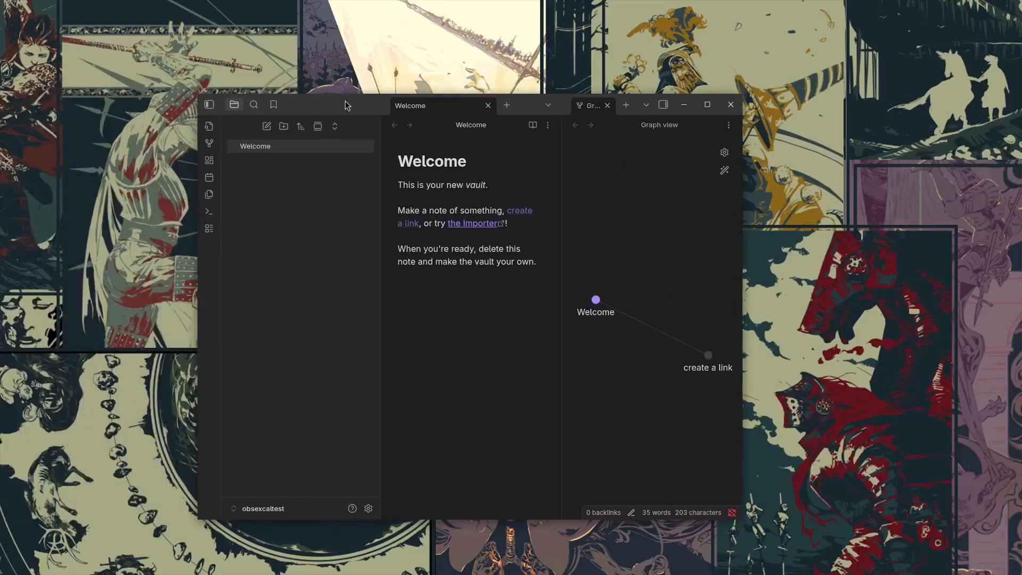
pyautogui.doubleClick(347, 108)
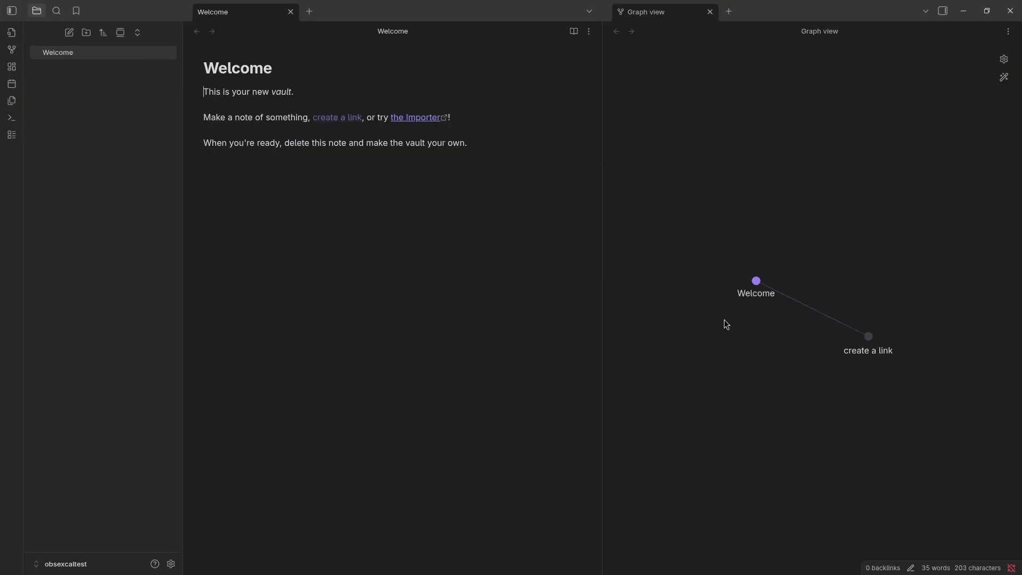
# Delete the Welcome note from the vault and close the graph view.
pyautogui.rightClick(59, 56)
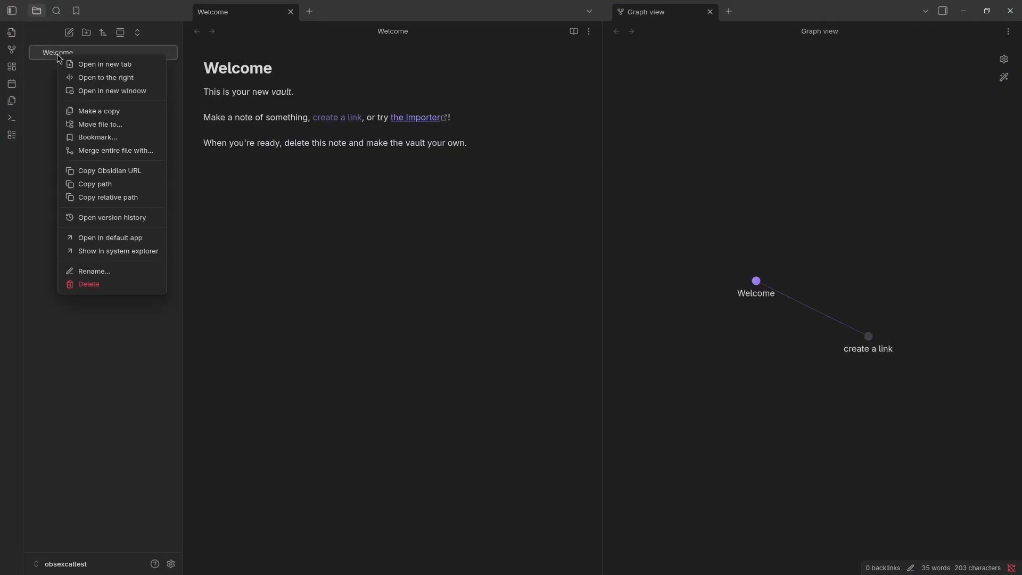
pyautogui.click(97, 290)
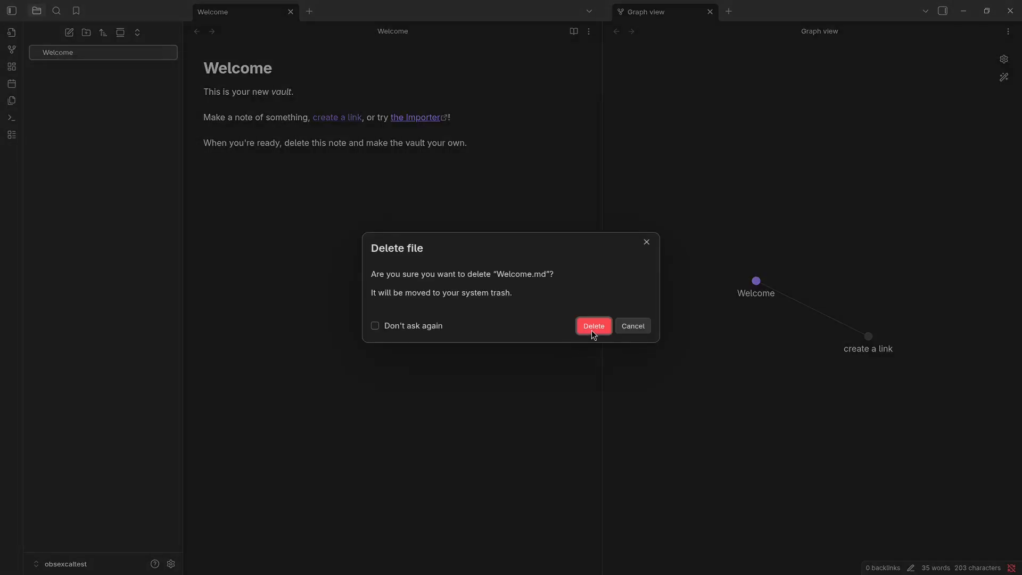
pyautogui.click(591, 328)
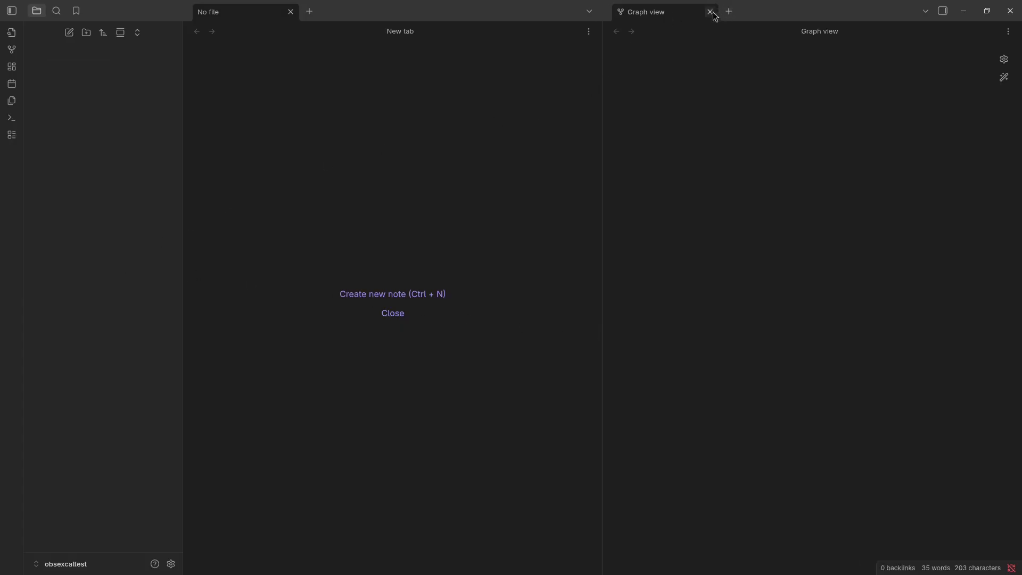
pyautogui.hotkey('ctrl', 'w')
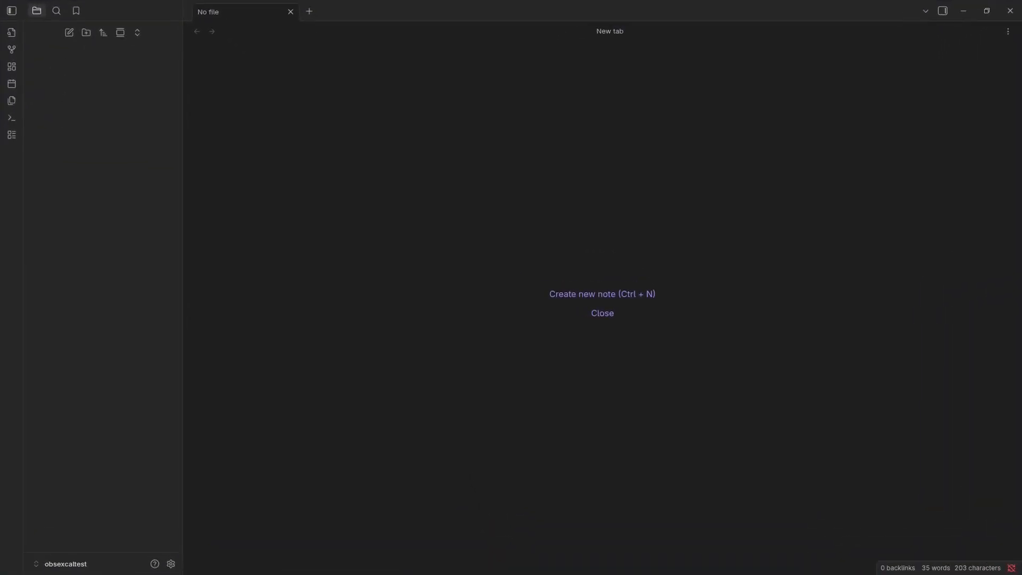
pyautogui.moveTo(0, 139); pyautogui.dragTo(324, 143)
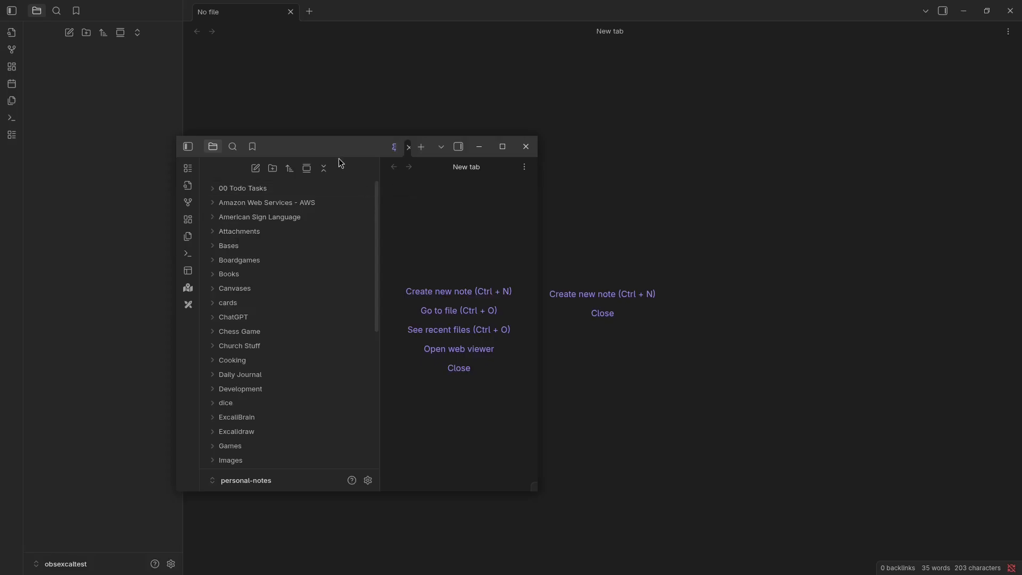
pyautogui.moveTo(337, 147); pyautogui.dragTo(0, 124)
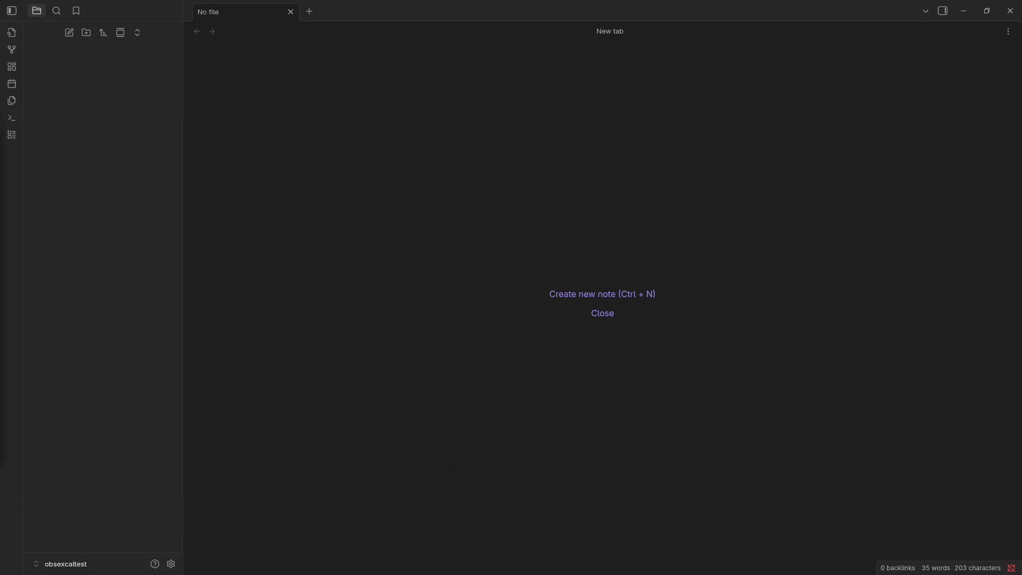
pyautogui.click(303, 228)
# Switch to Firefox and open the Word Mill Games website at wordmillgames.com.
pyautogui.press('super')
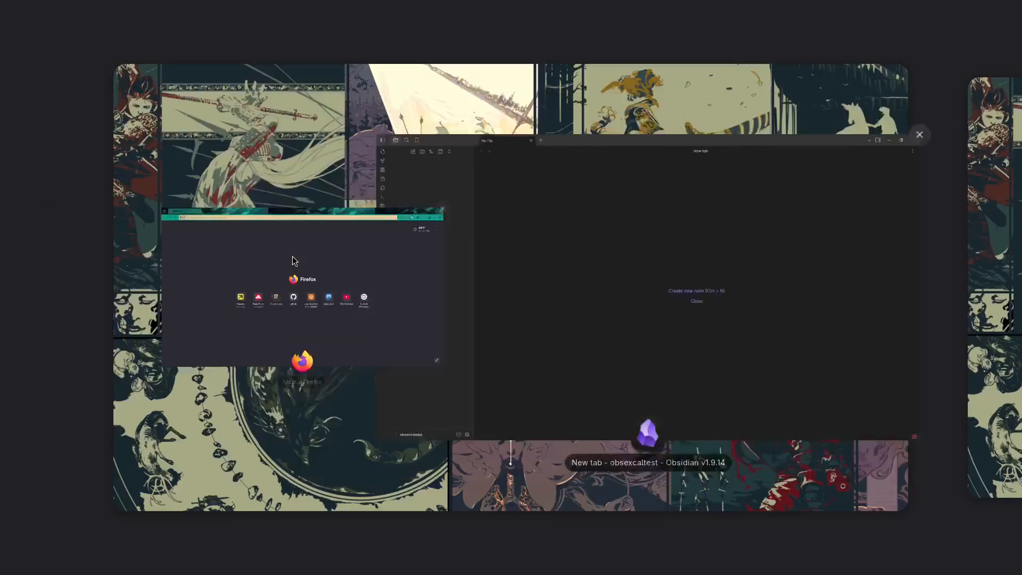
pyautogui.click(351, 238)
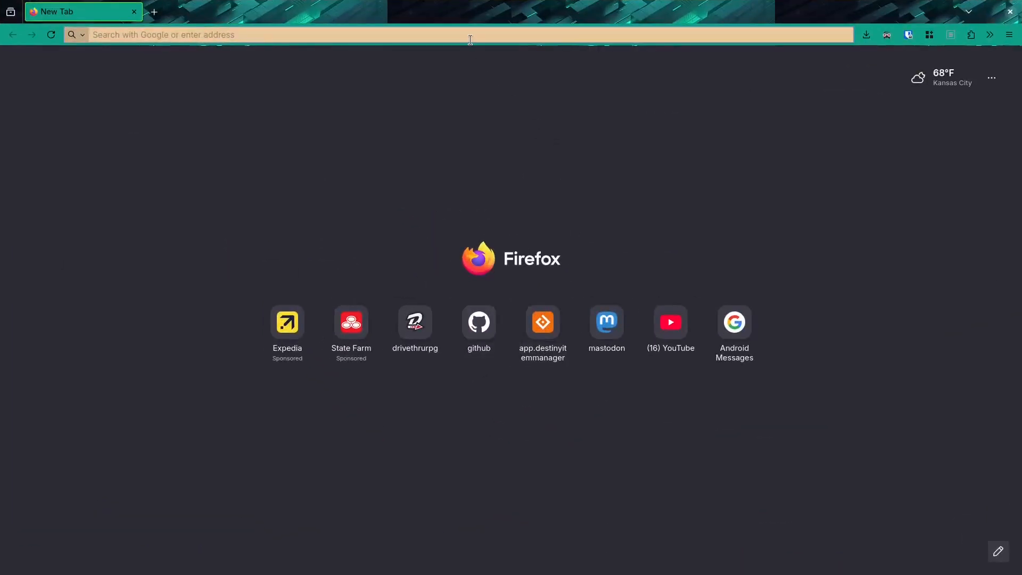
pyautogui.click(470, 40)
pyautogui.write('wordmillgames.com/')
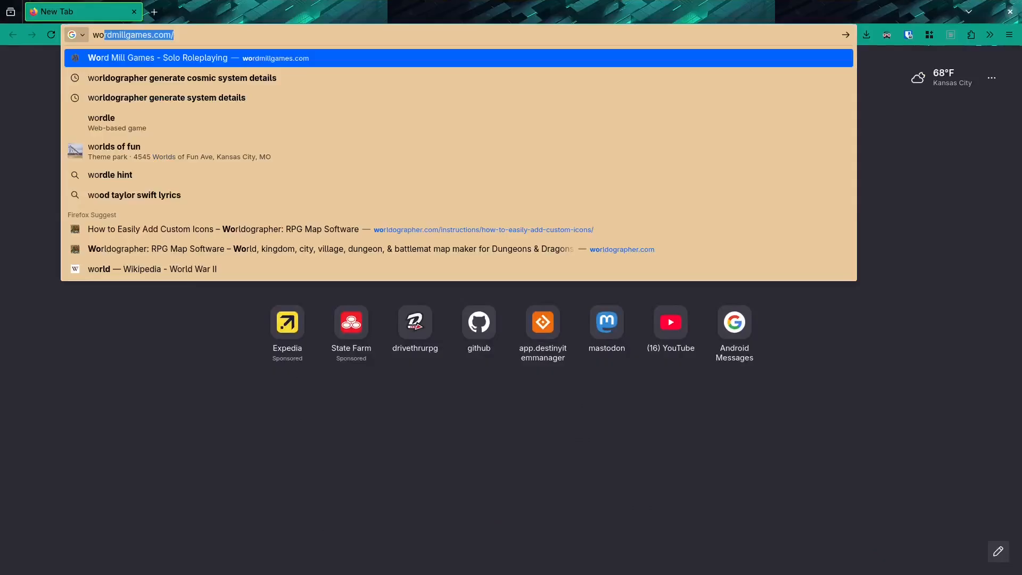
pyautogui.press('Return')
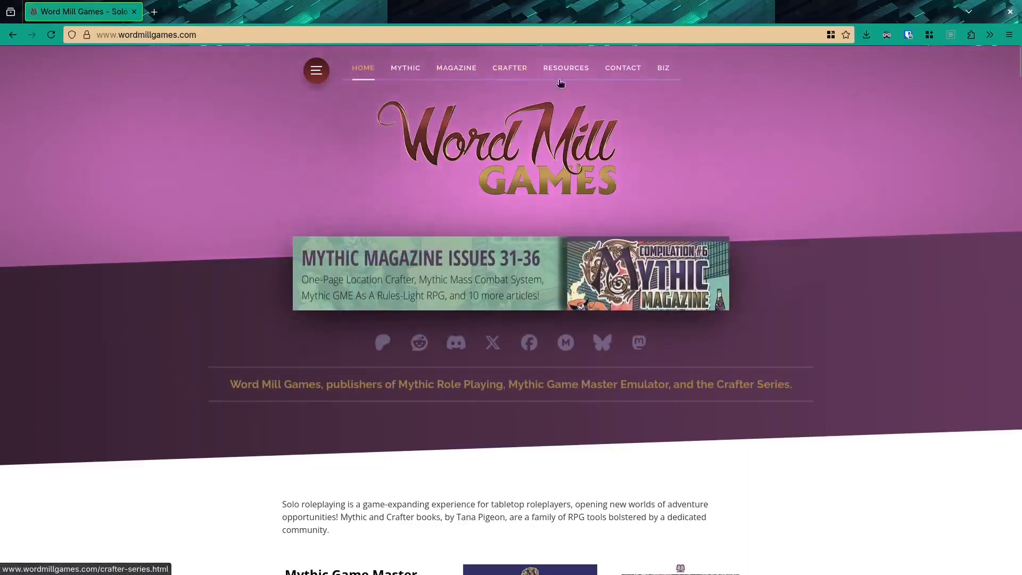
# Open the form-fillable Adventure Lists PDF for Mythic Game Master Emulator Second Edition from the site's resources.
pyautogui.click(560, 75)
pyautogui.scroll(-5, 560, 220)
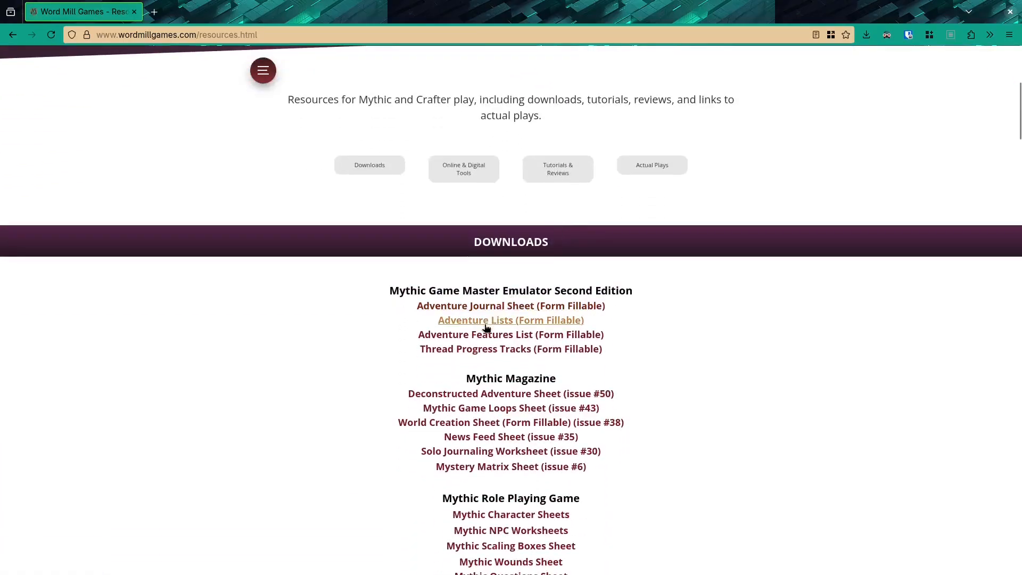
pyautogui.click(480, 322)
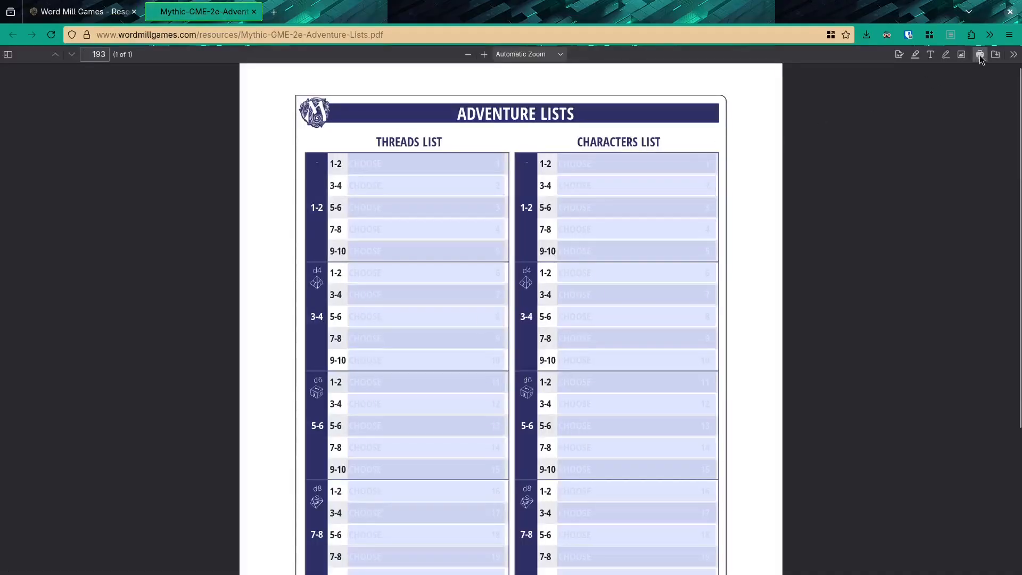
# Save the Adventure Lists PDF to the Downloads folder as Mythic-GME-2e-Adventure-Lists.pdf.
pyautogui.click(980, 55)
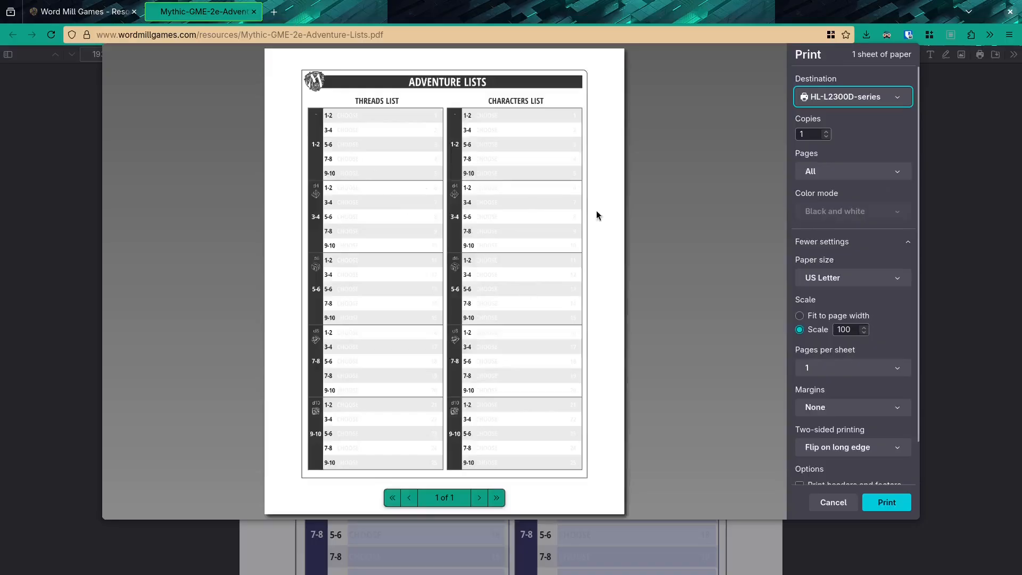
pyautogui.click(833, 502)
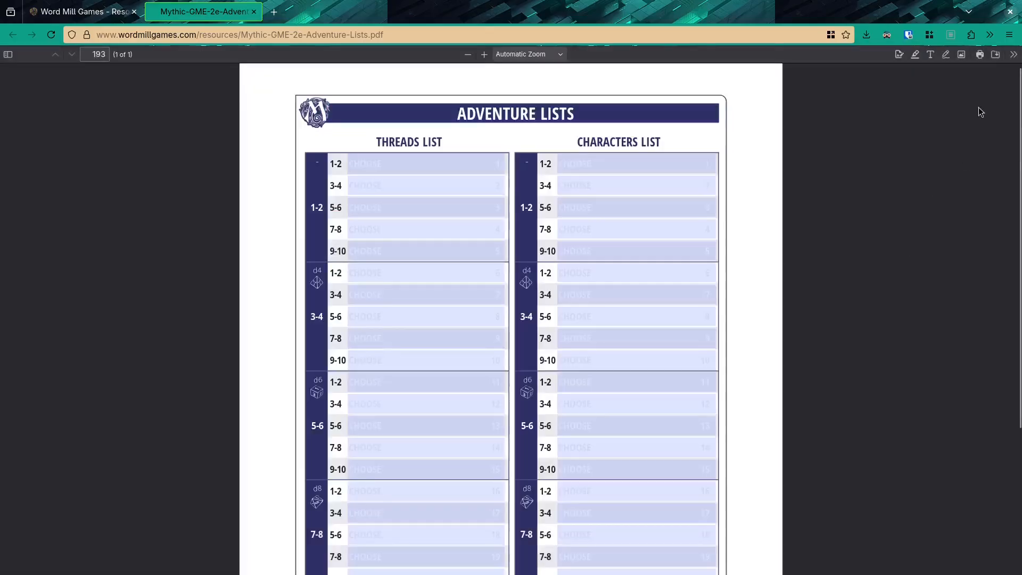
pyautogui.click(995, 54)
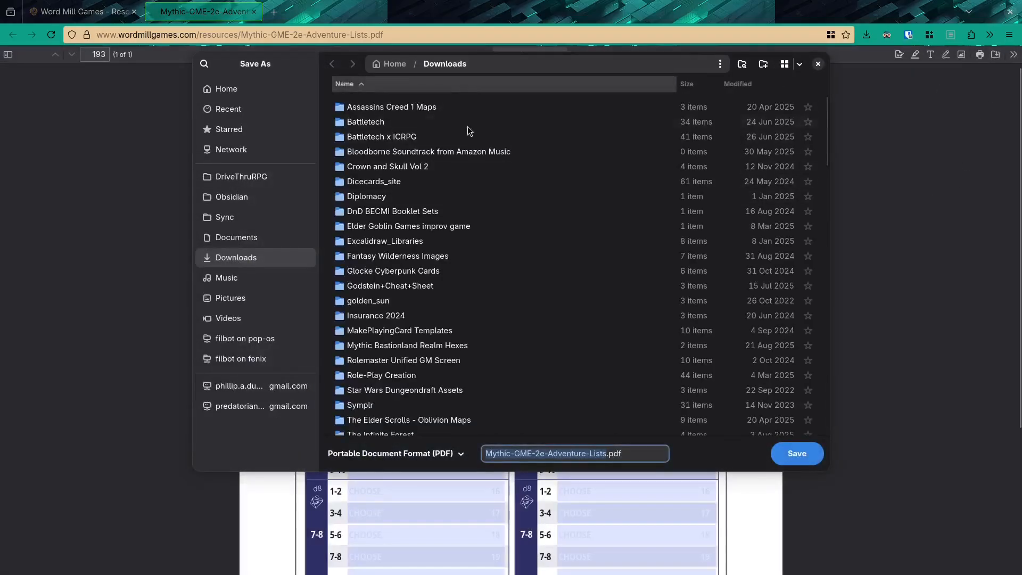
pyautogui.click(801, 460)
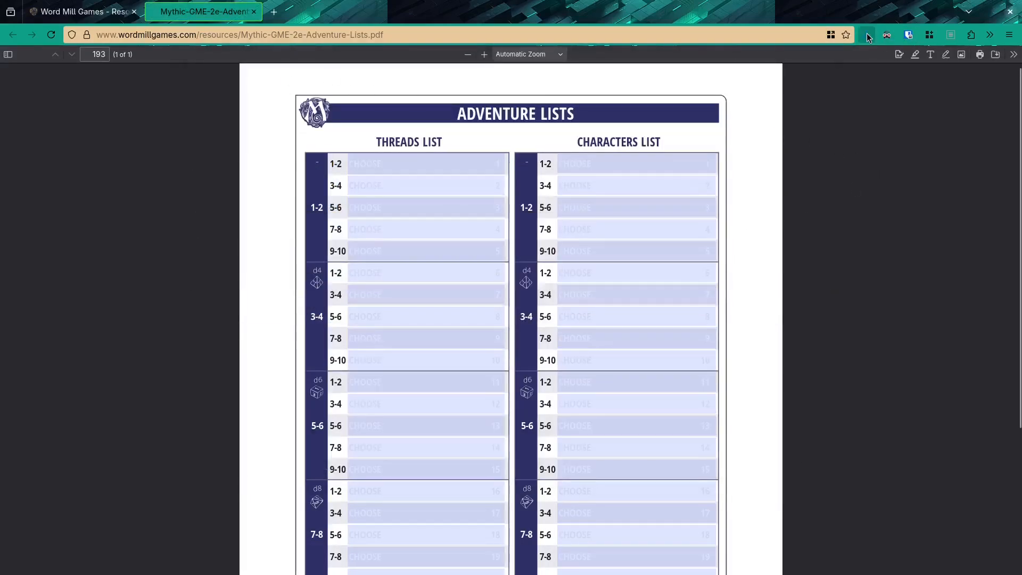
# Show the downloaded Mythic-GME-2e-Adventure-Lists.pdf in the Files app and cut it for moving.
pyautogui.click(859, 63)
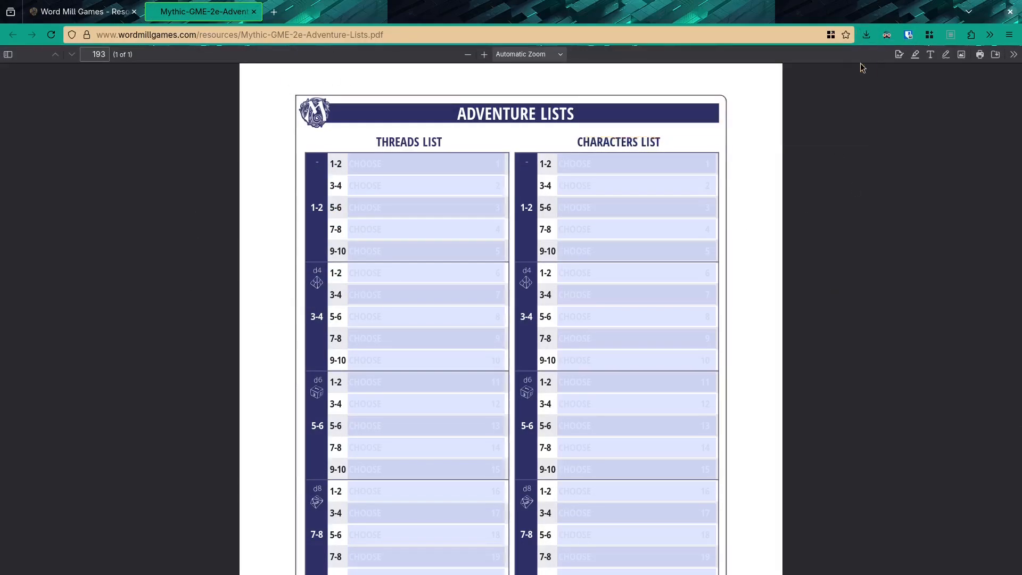
pyautogui.click(433, 123)
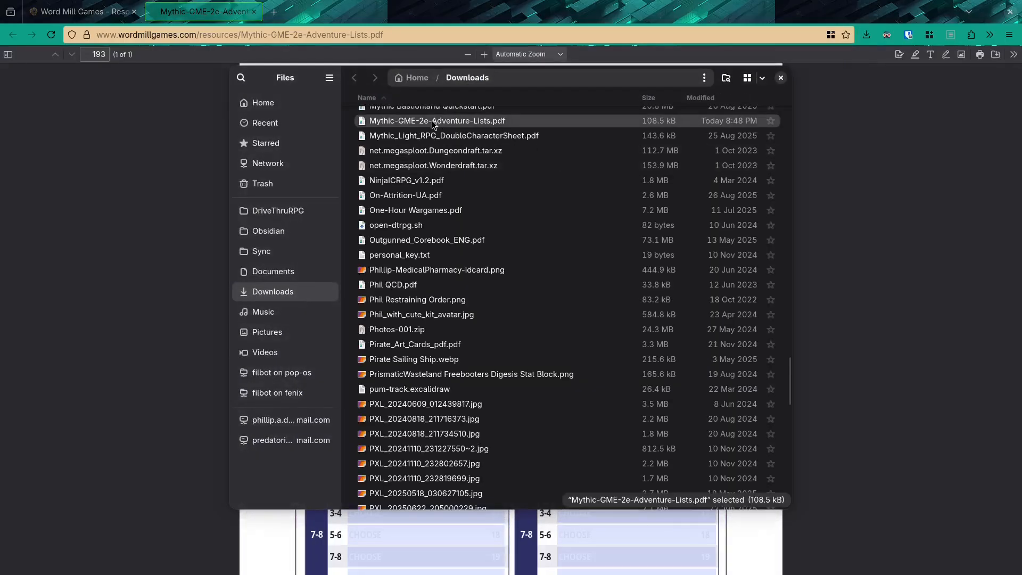
pyautogui.rightClick(432, 124)
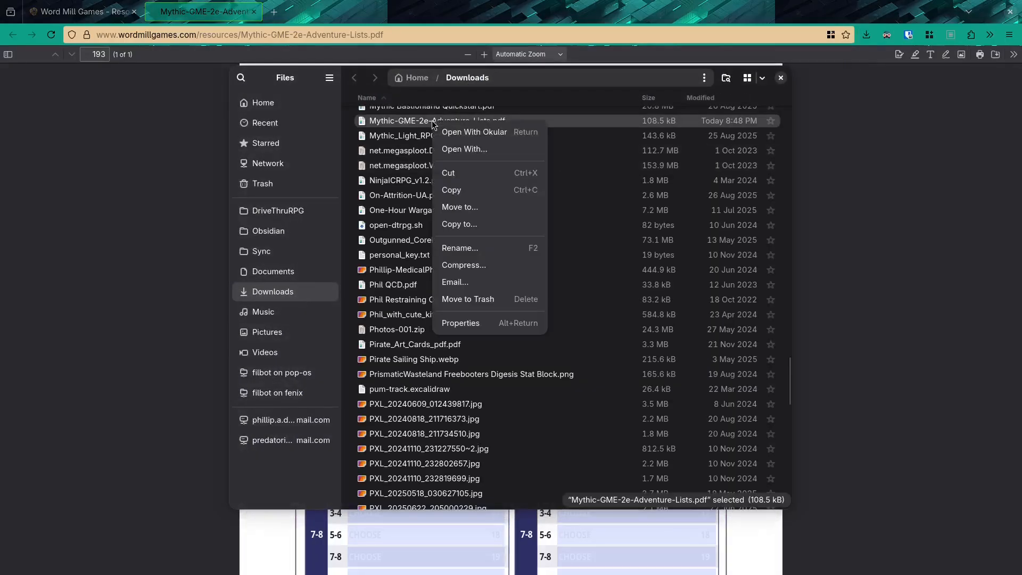
pyautogui.click(459, 174)
# Bring the Files window up in front of the obsexcaltest vault window in Obsidian.
pyautogui.press('super')
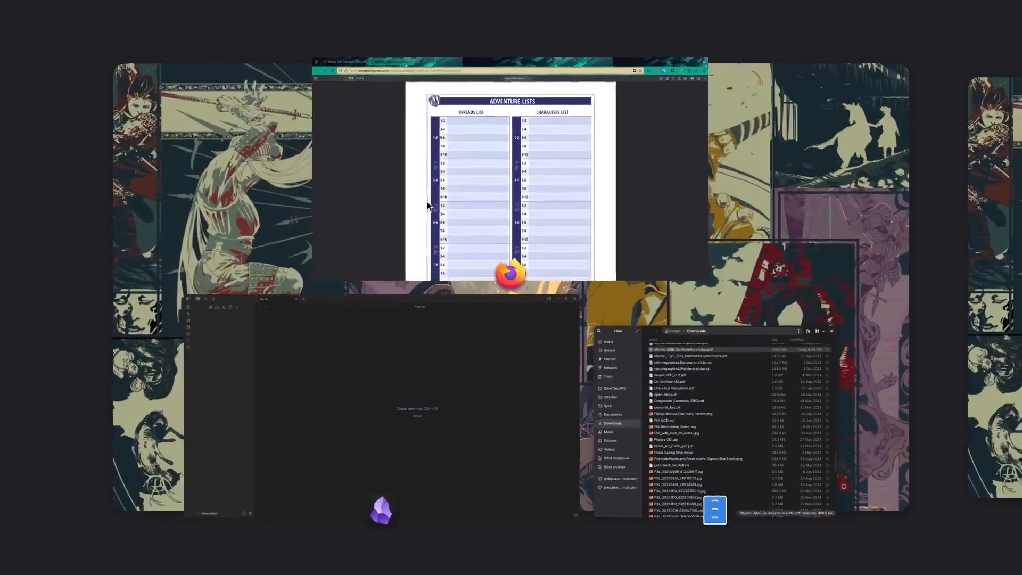
pyautogui.click(413, 356)
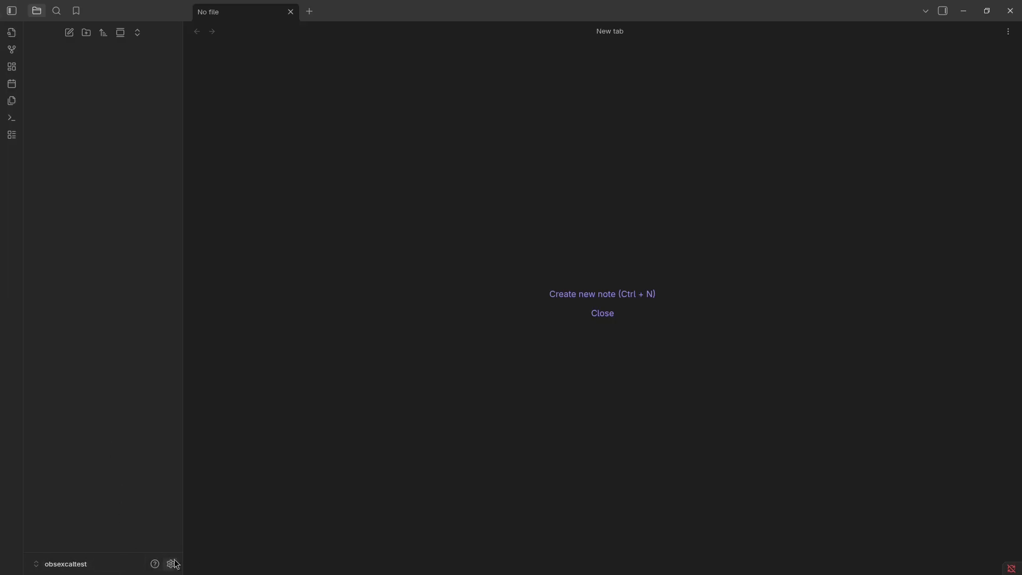
pyautogui.press('super')
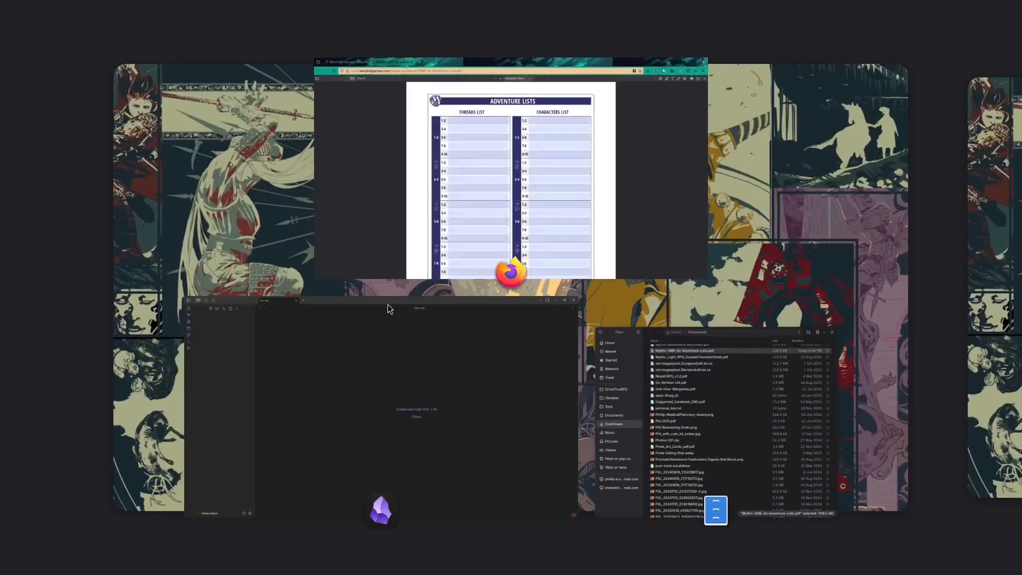
pyautogui.click(388, 304)
pyautogui.press('super')
pyautogui.click(737, 356)
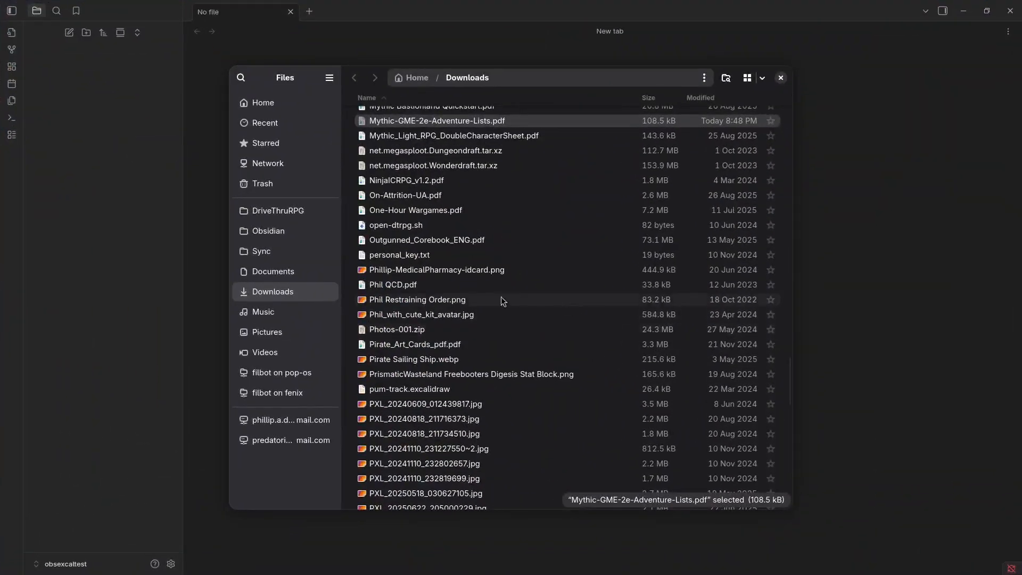
# Paste the cut PDF into the obsexcaltest folder inside Documents/Obsidian.
pyautogui.click(273, 232)
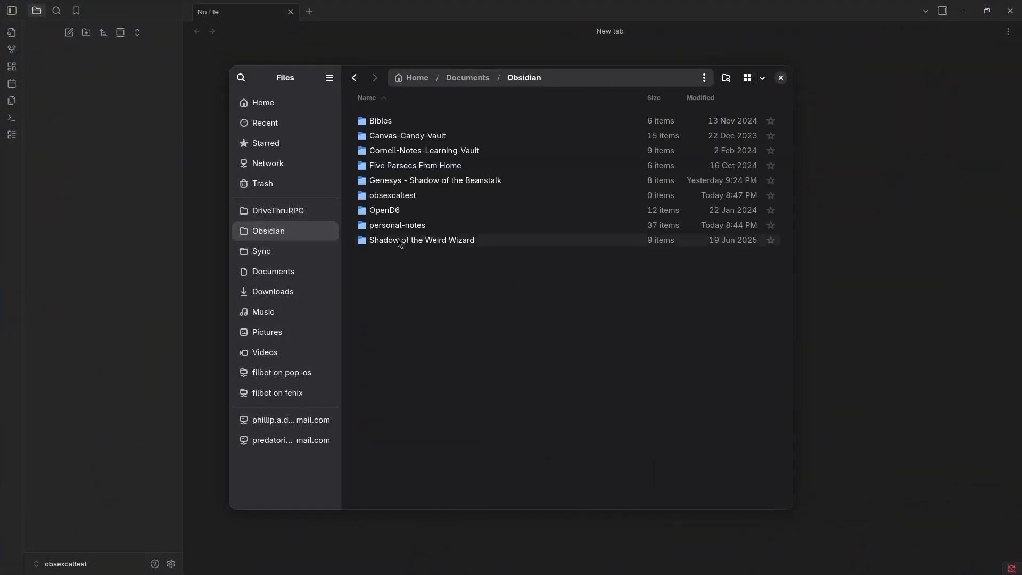
pyautogui.doubleClick(394, 197)
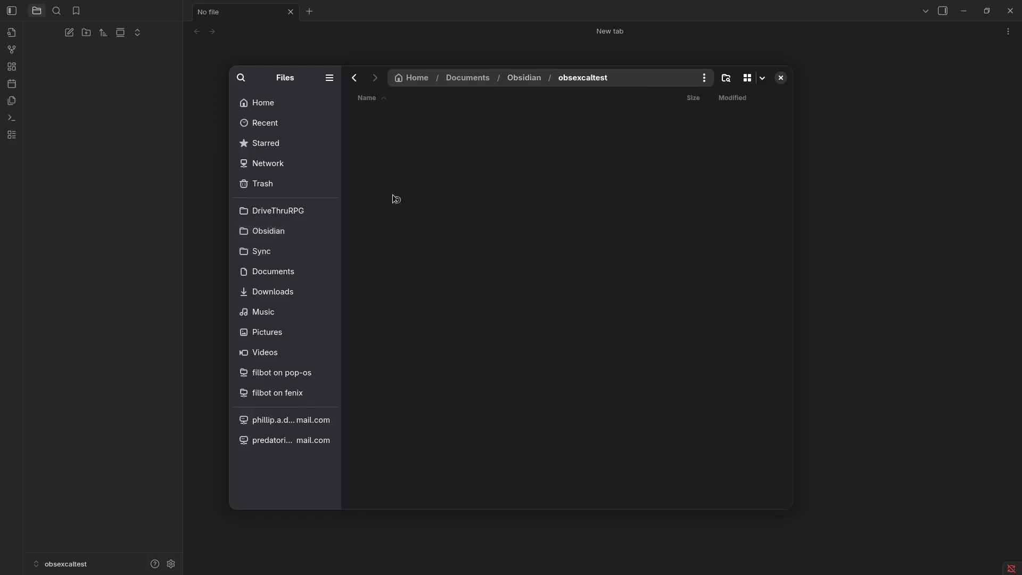
pyautogui.rightClick(496, 140)
pyautogui.click(522, 209)
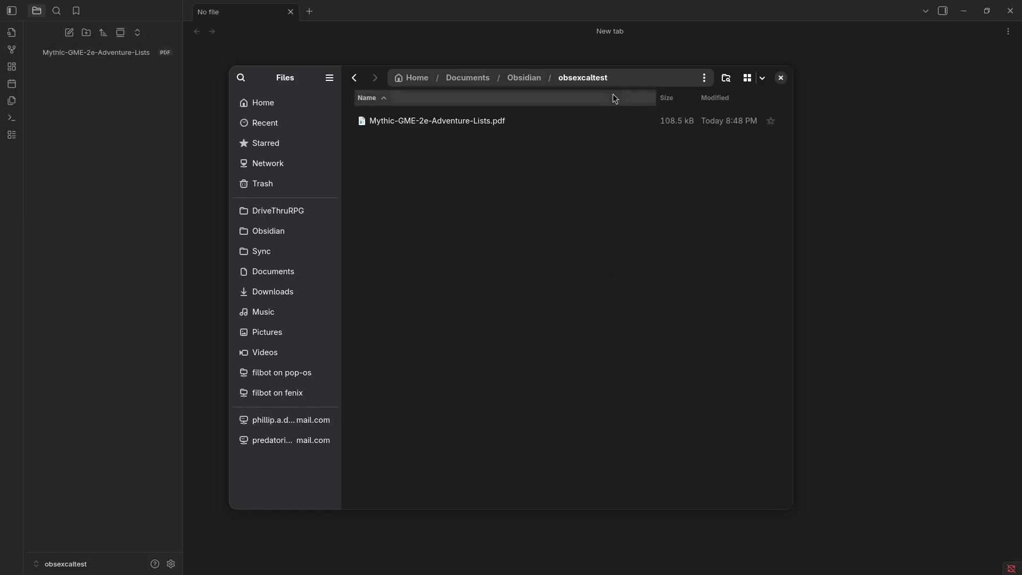
# Return to Obsidian, open the Mythic-GME-2e-Adventure-Lists PDF and activate the first Threads List field.
pyautogui.click(862, 103)
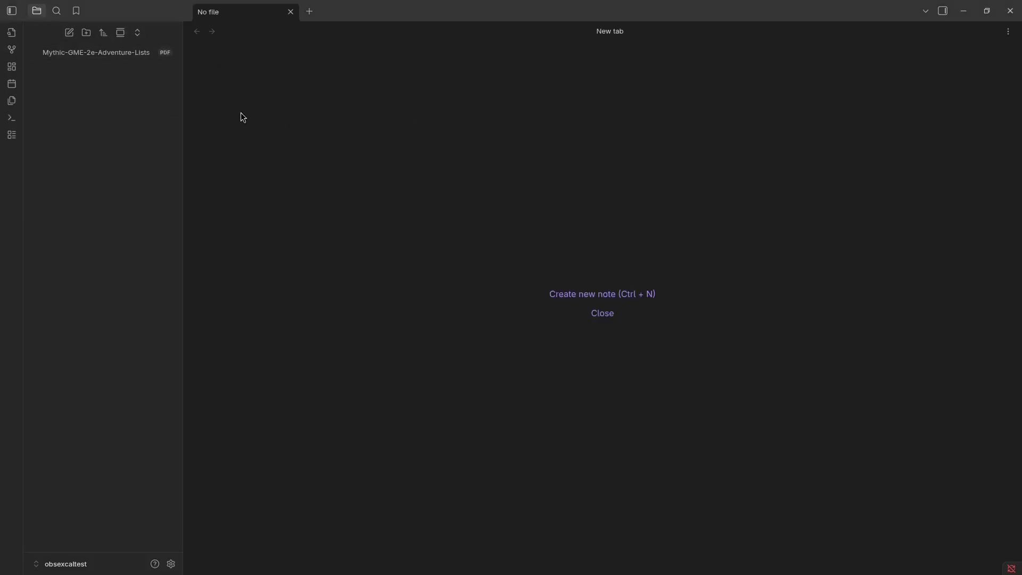
pyautogui.click(101, 53)
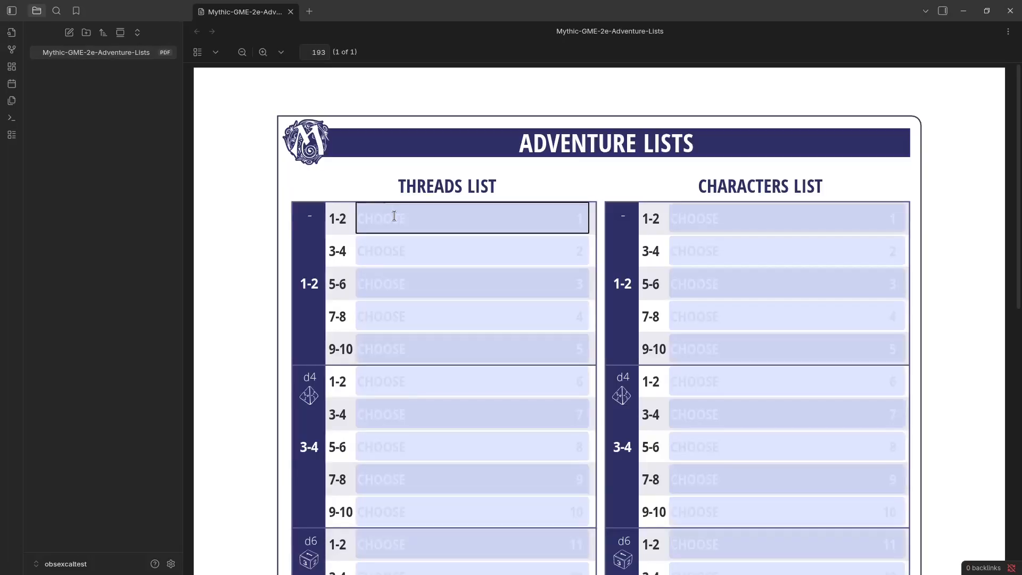
pyautogui.click(383, 220)
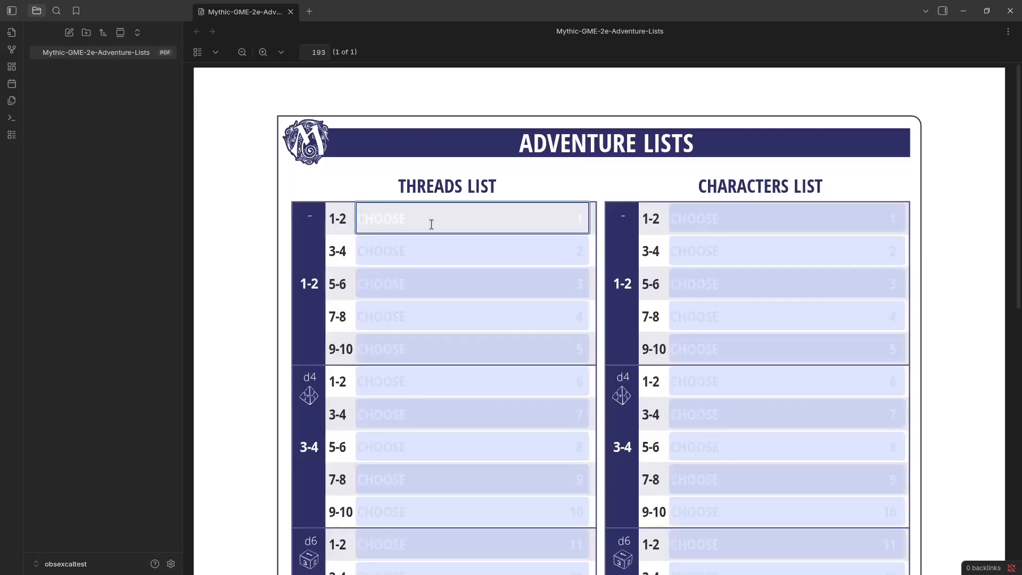
# Fill the first Threads List field of the PDF form with "Test Thread".
pyautogui.write('Test Thread')
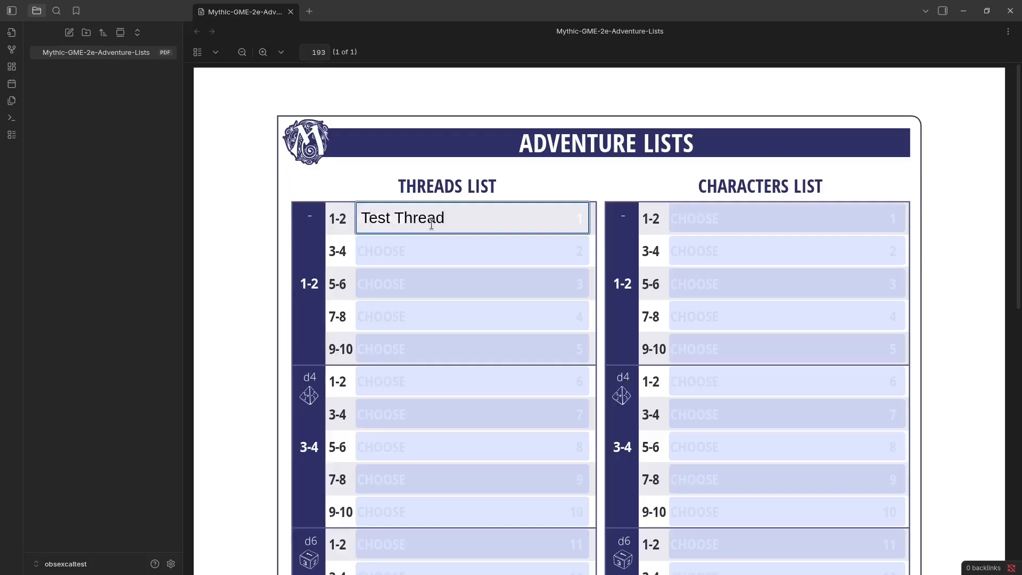
pyautogui.click(413, 238)
pyautogui.click(299, 126)
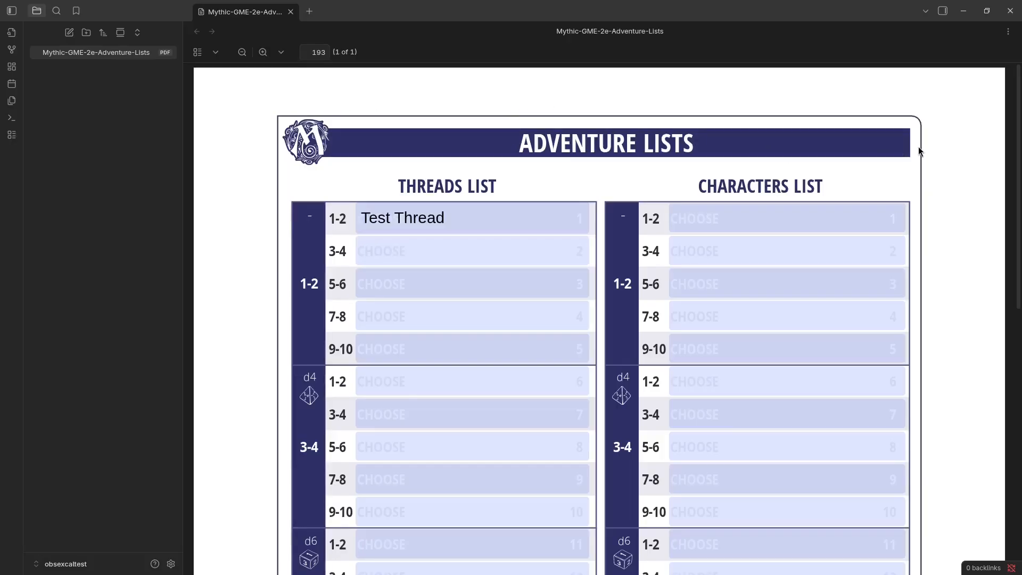
# Look through the PDF viewer's display options and file actions for a way to save the filled form.
pyautogui.click(217, 52)
pyautogui.click(223, 202)
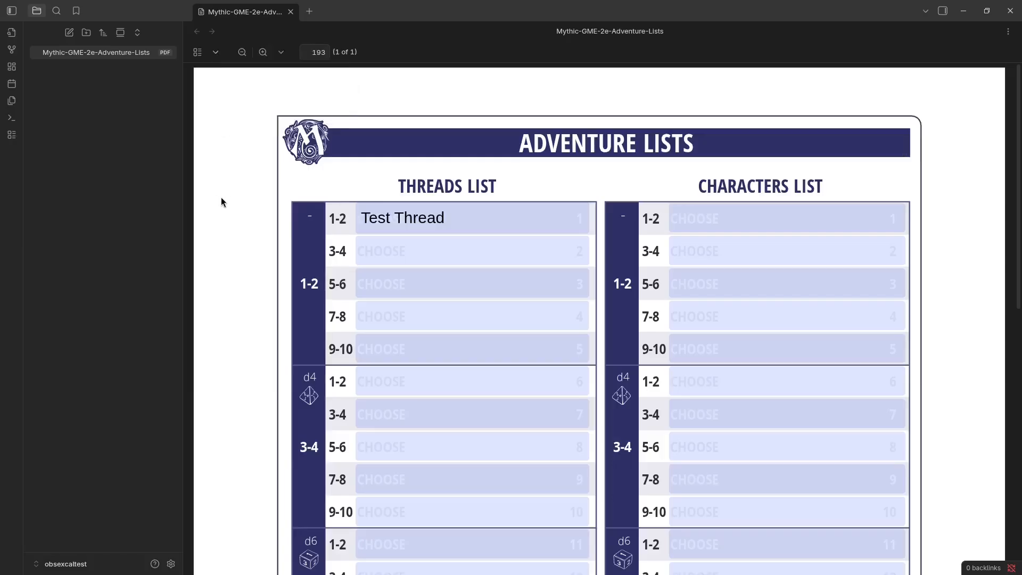
pyautogui.click(1007, 32)
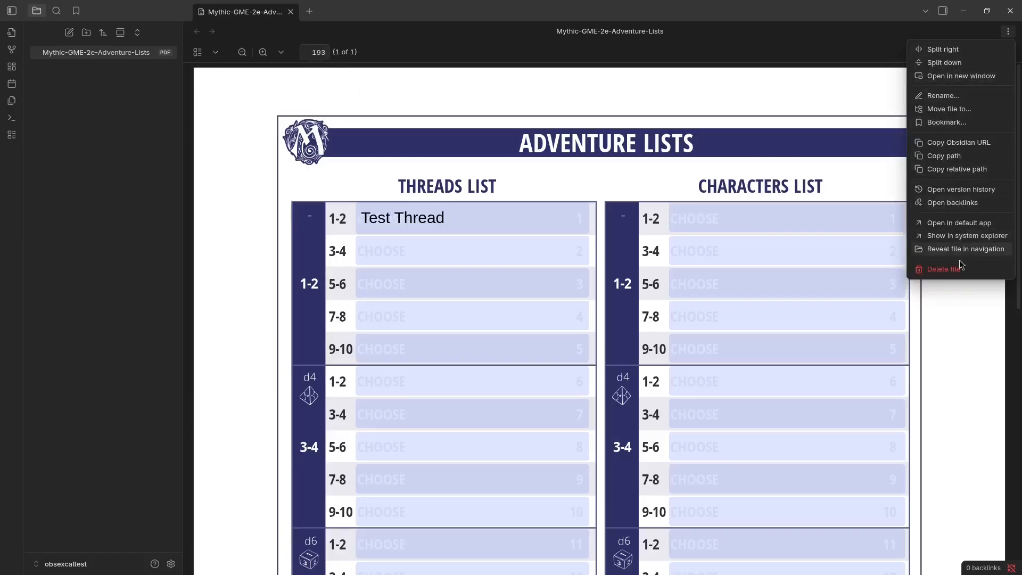
pyautogui.click(970, 320)
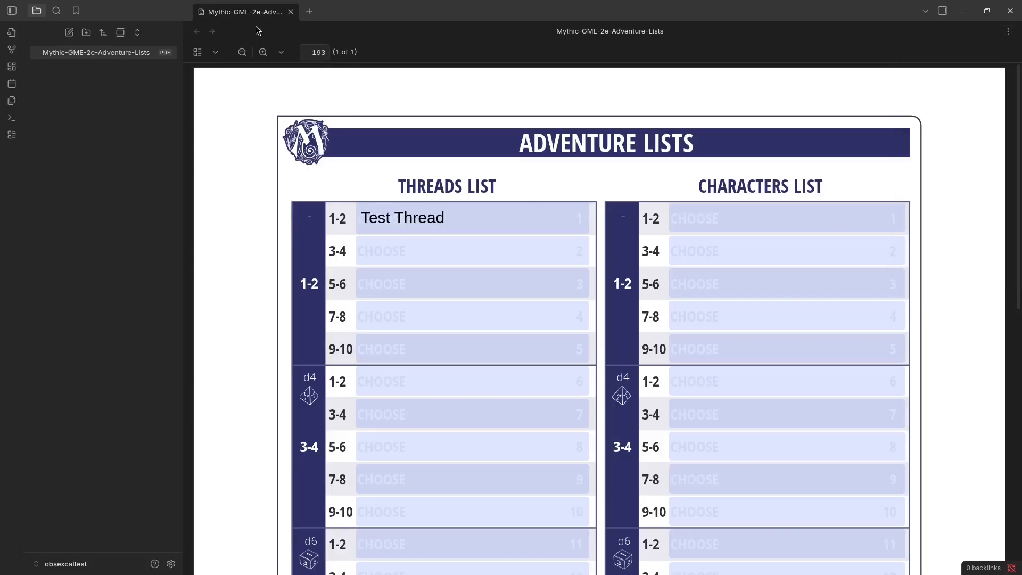
# Close and reopen the Mythic-GME-2e-Adventure-Lists PDF to check whether the first thread entry was kept, and close it again.
pyautogui.click(291, 12)
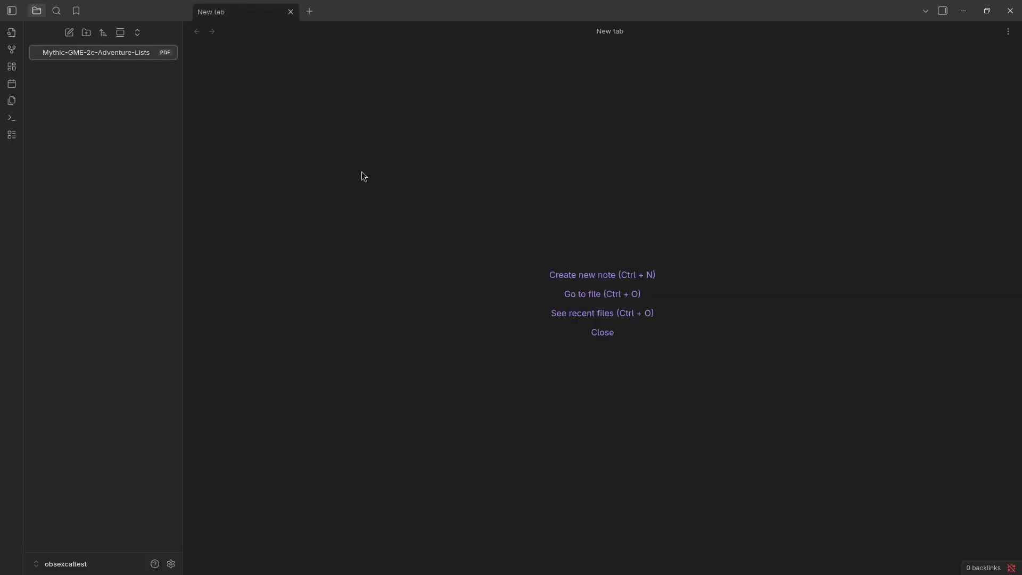
pyautogui.click(586, 294)
pyautogui.click(445, 93)
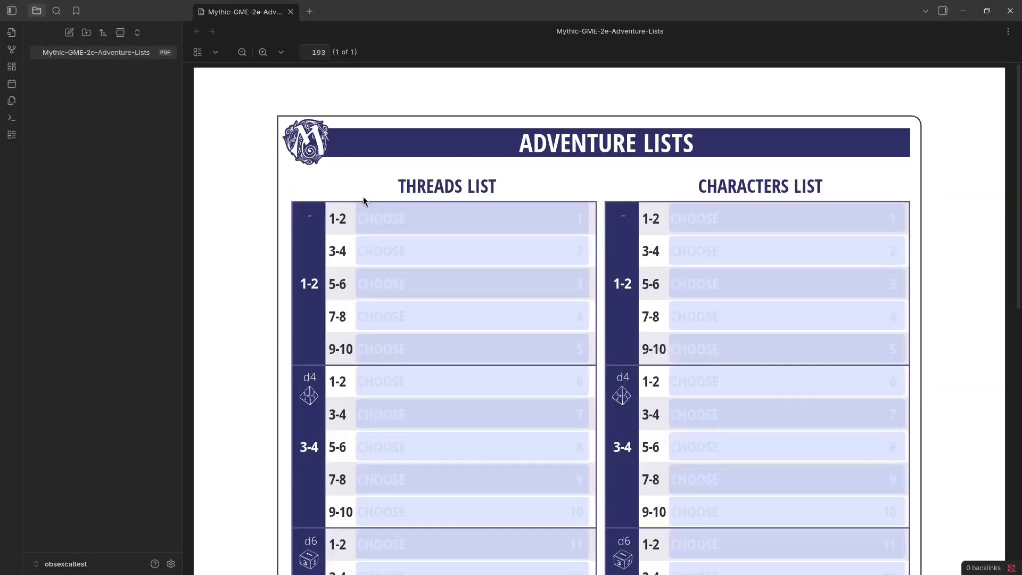
pyautogui.click(291, 12)
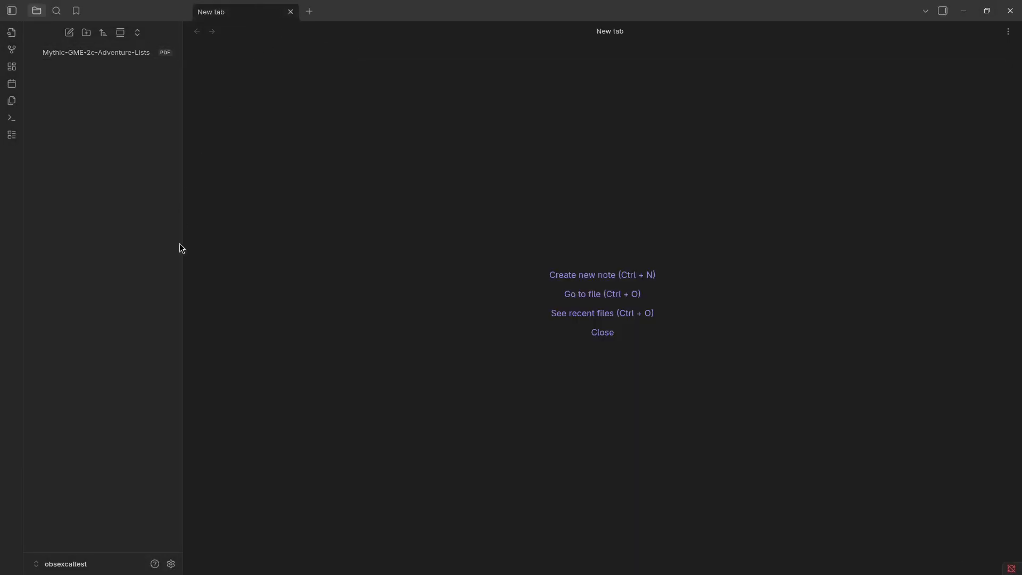
# Turn on community plugins for the vault, and switch restricted mode back on with a reload.
pyautogui.click(171, 564)
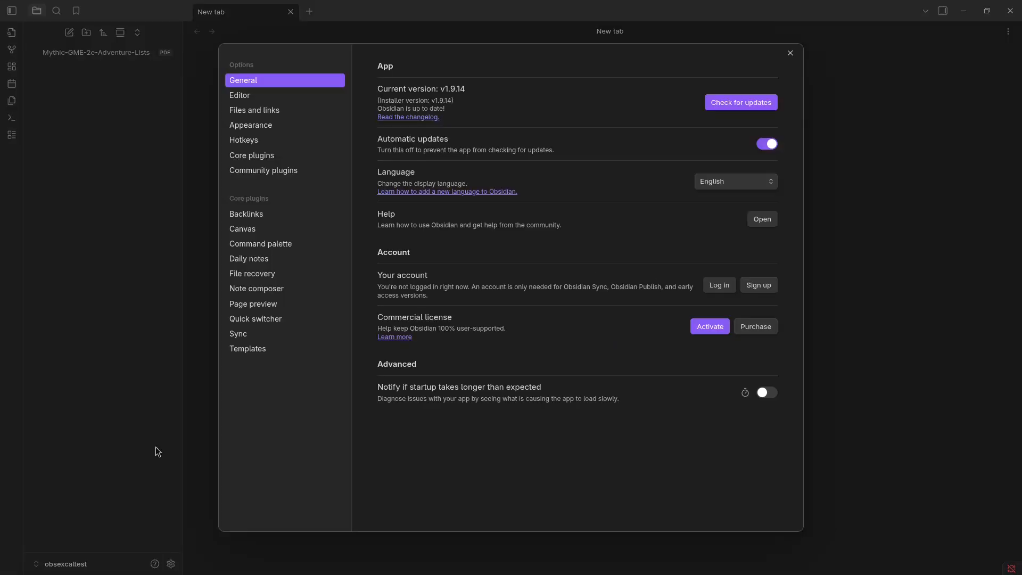
pyautogui.click(262, 178)
pyautogui.click(430, 291)
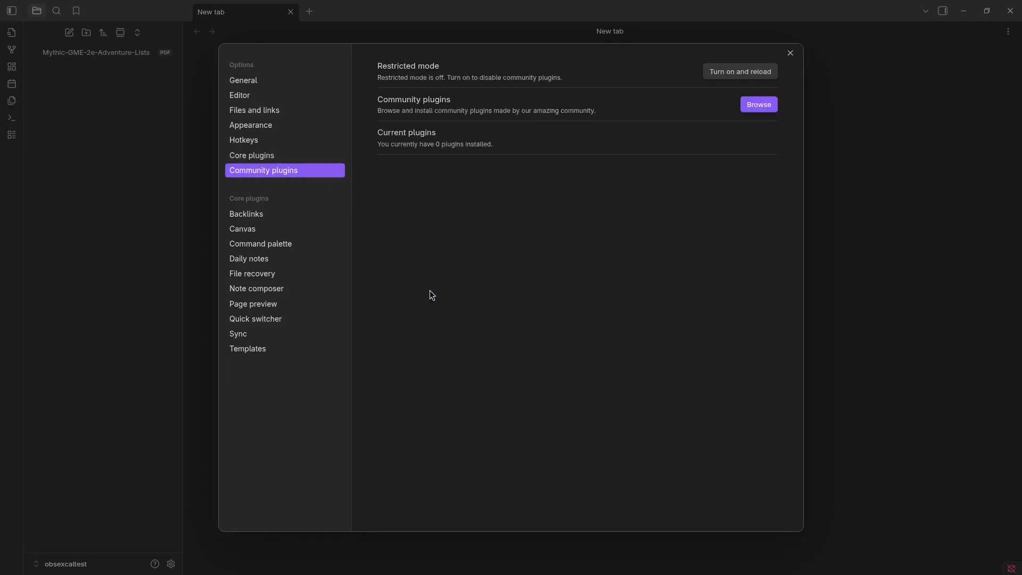
pyautogui.click(739, 75)
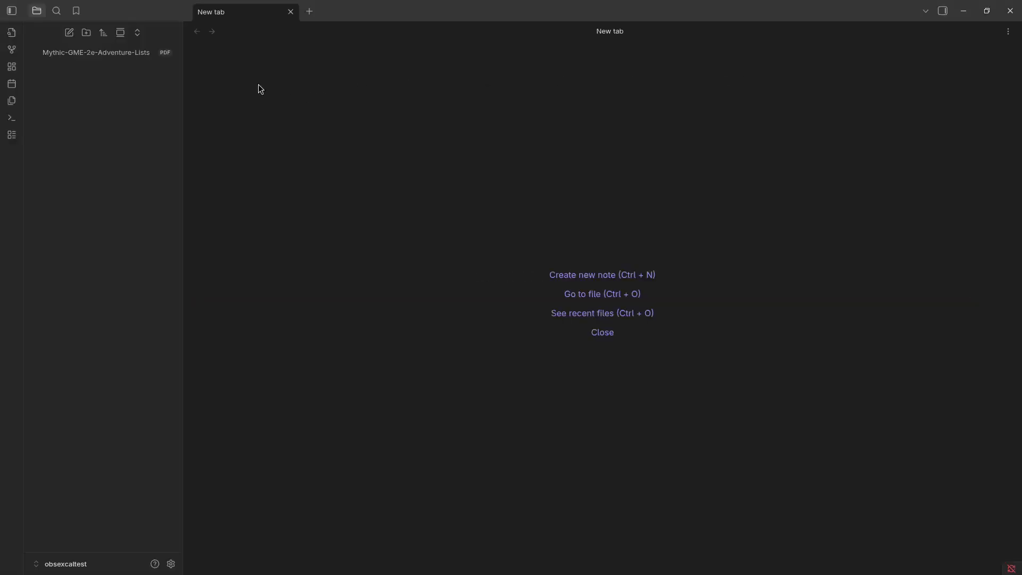
# Turn on community plugins in the vault settings and search the plugin catalogue for "Excalidraw".
pyautogui.click(171, 564)
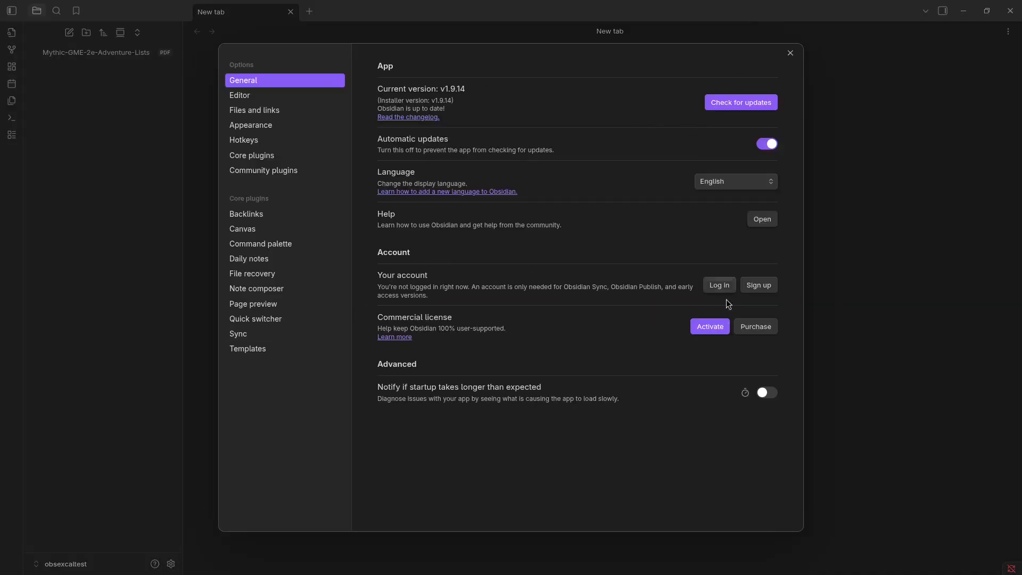
pyautogui.click(286, 170)
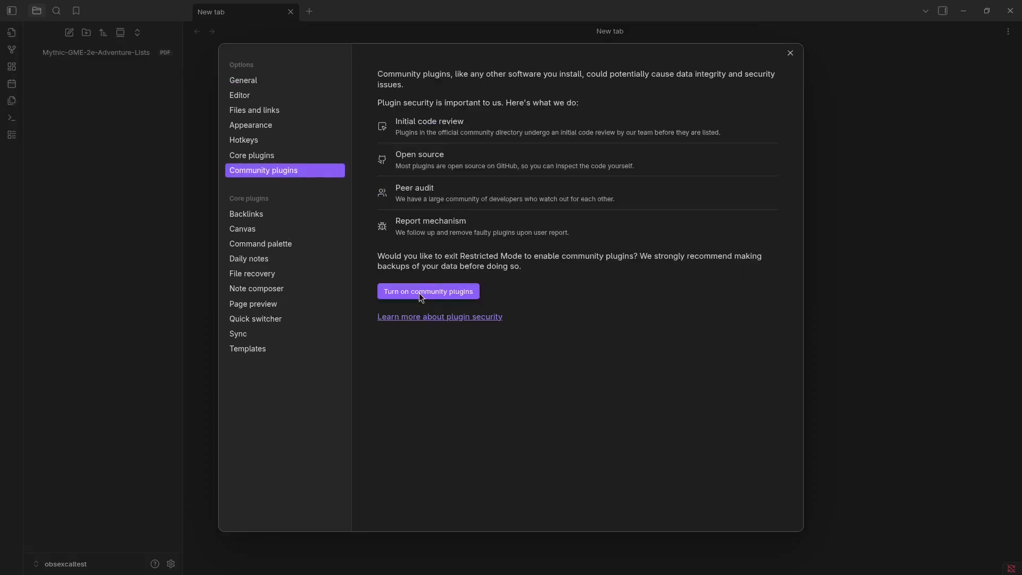
pyautogui.click(753, 103)
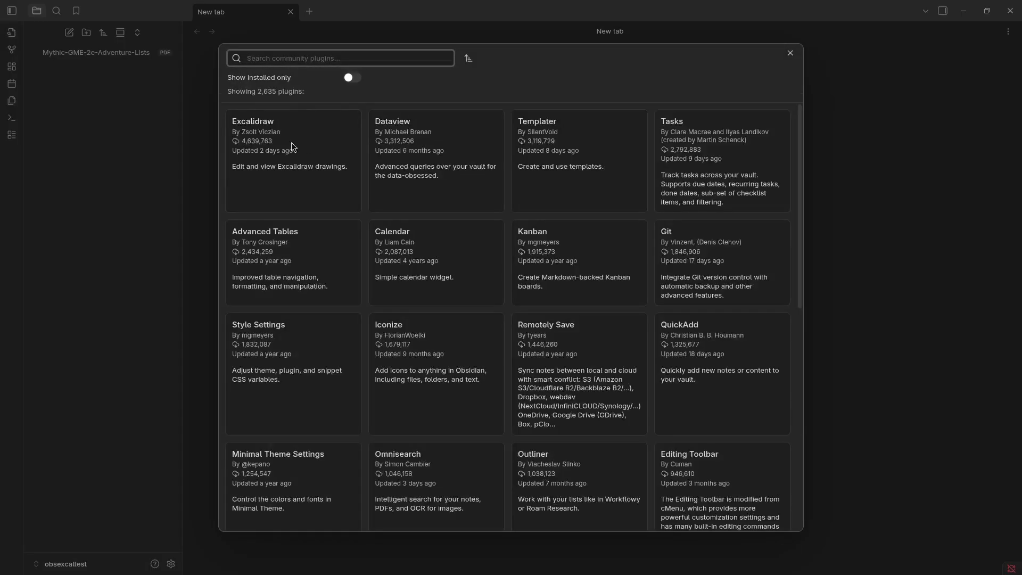
pyautogui.click(307, 54)
pyautogui.write('Excalidraw')
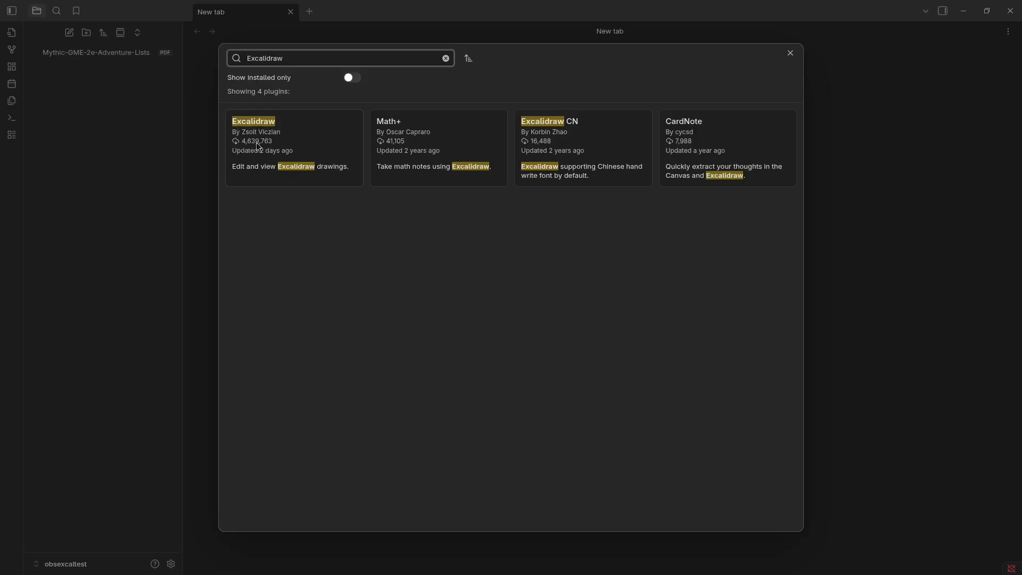
# Install and enable the Excalidraw community plugin and close the settings.
pyautogui.click(297, 138)
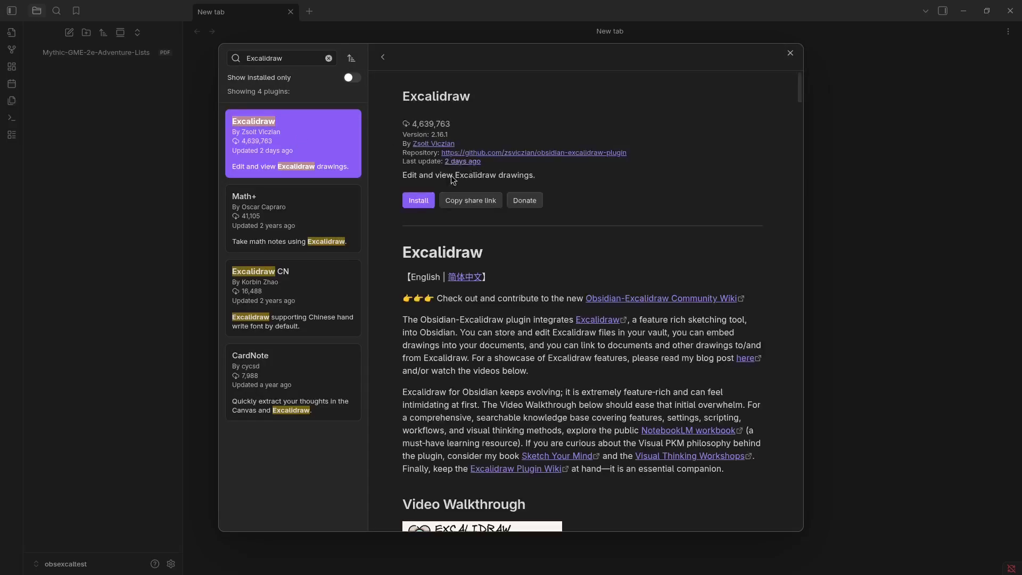
pyautogui.click(416, 202)
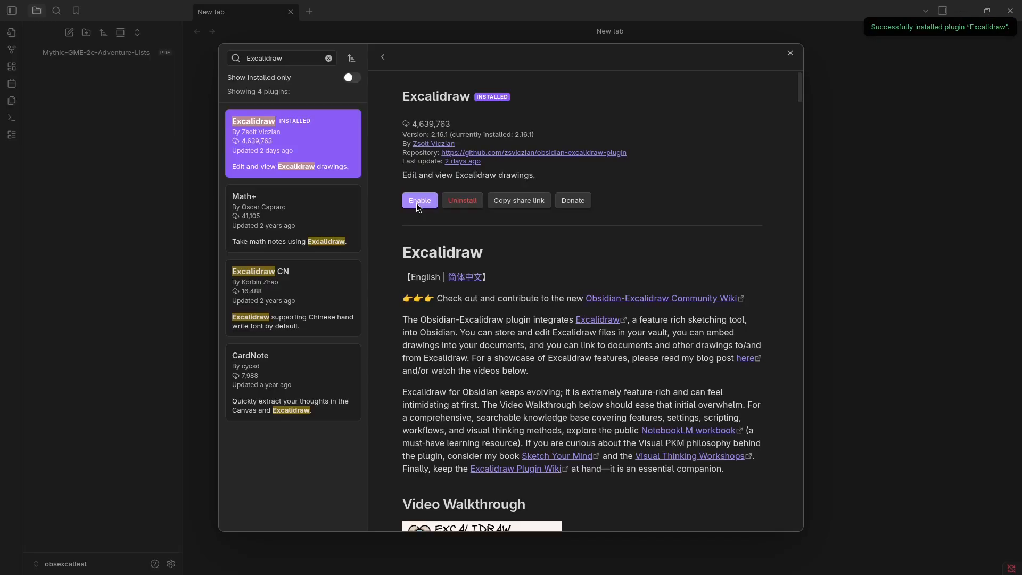
pyautogui.click(418, 200)
pyautogui.click(645, 126)
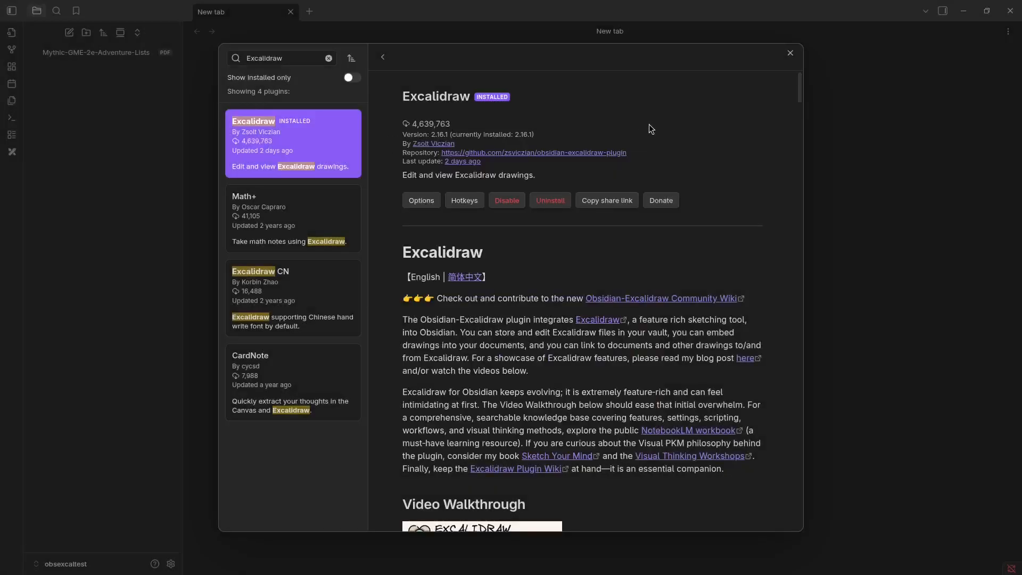
pyautogui.click(790, 53)
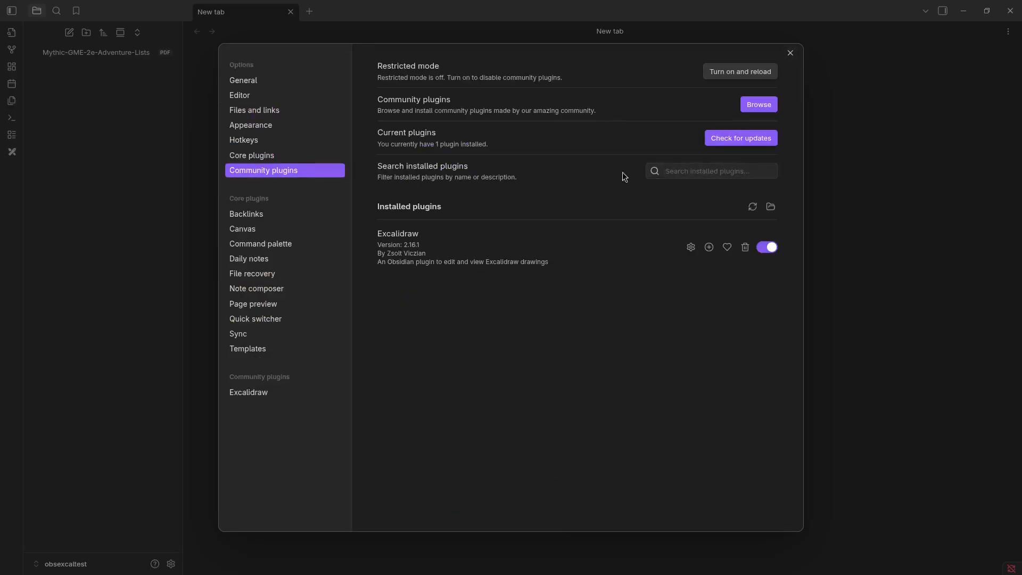
pyautogui.click(790, 53)
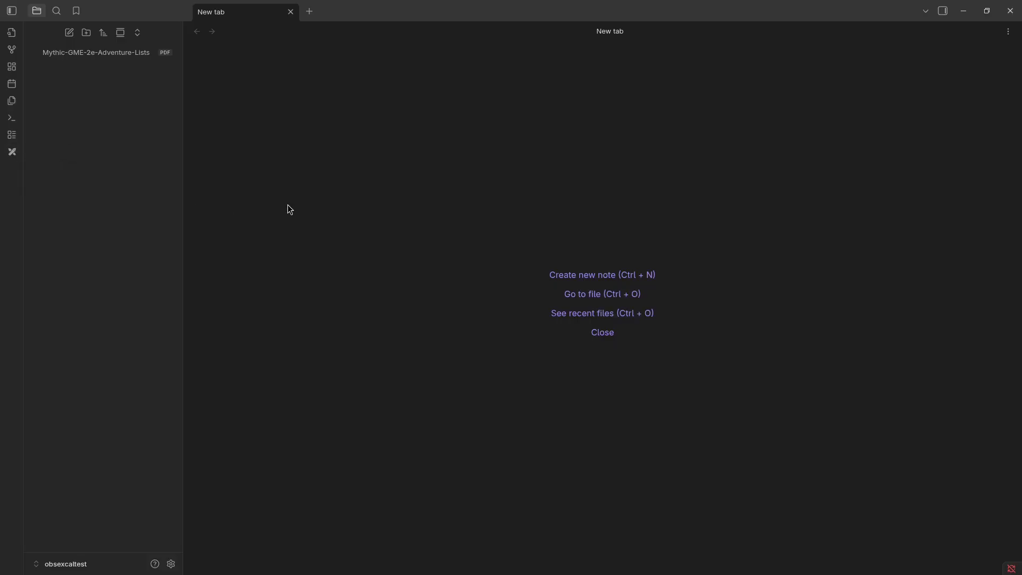
# Create a new Excalidraw drawing in a new tab.
pyautogui.hotkey('ctrl', 'p')
pyautogui.write('Excal')
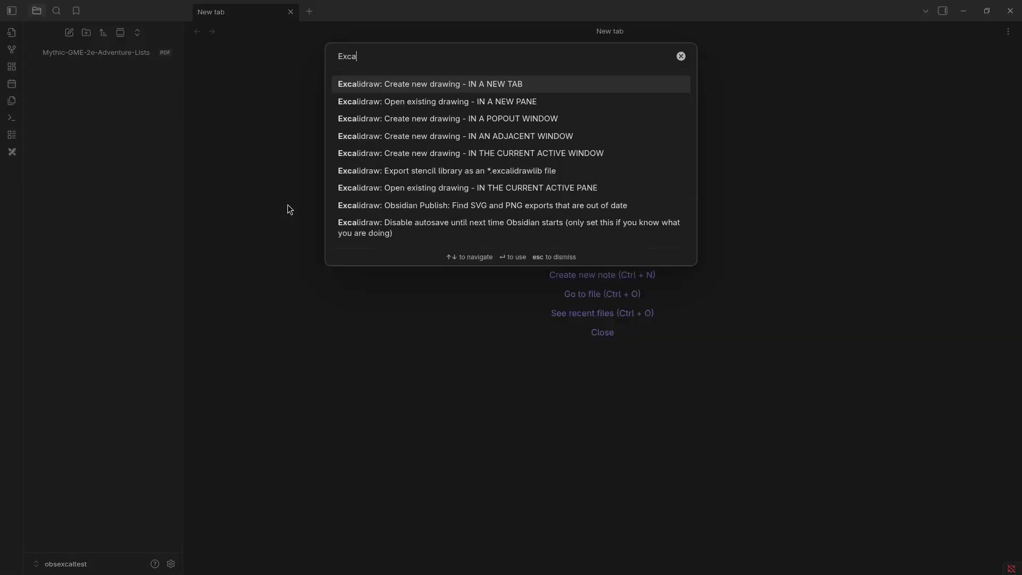
pyautogui.click(433, 86)
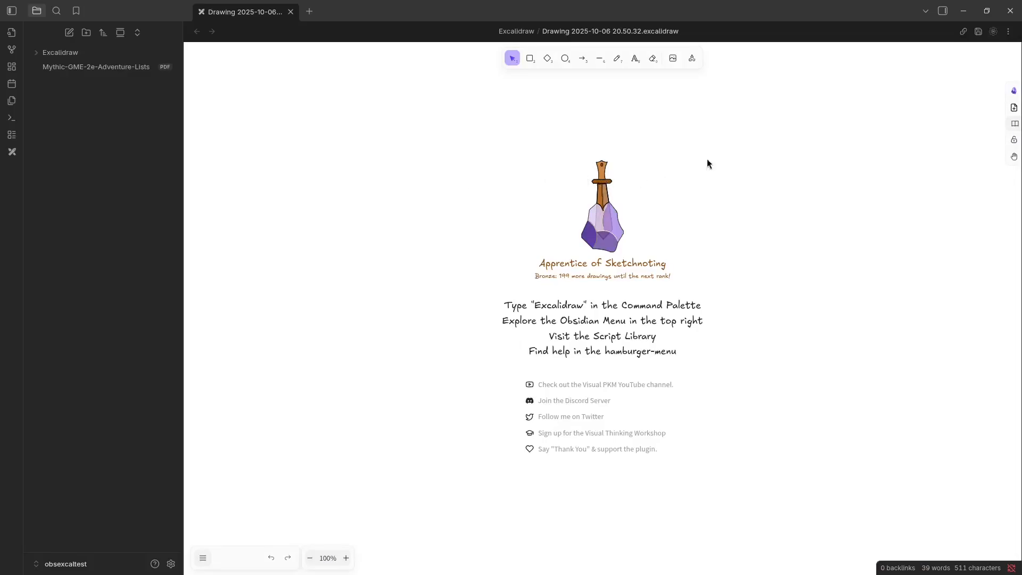
# Import Mythic-GME-2e-Adventure-Lists.pdf into the drawing at a page size of 1224 x 1584, and deselect it.
pyautogui.click(1014, 93)
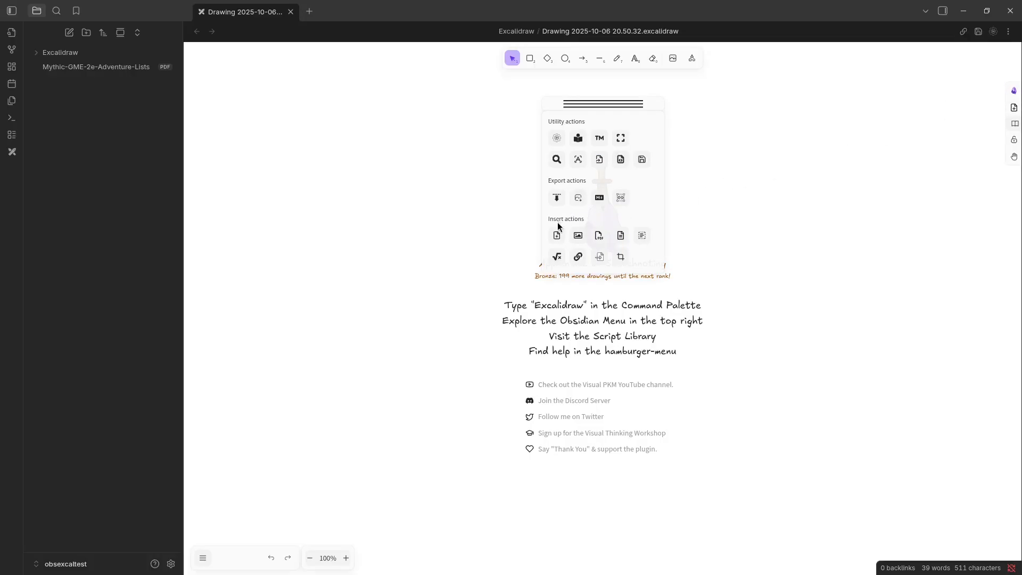
pyautogui.click(599, 236)
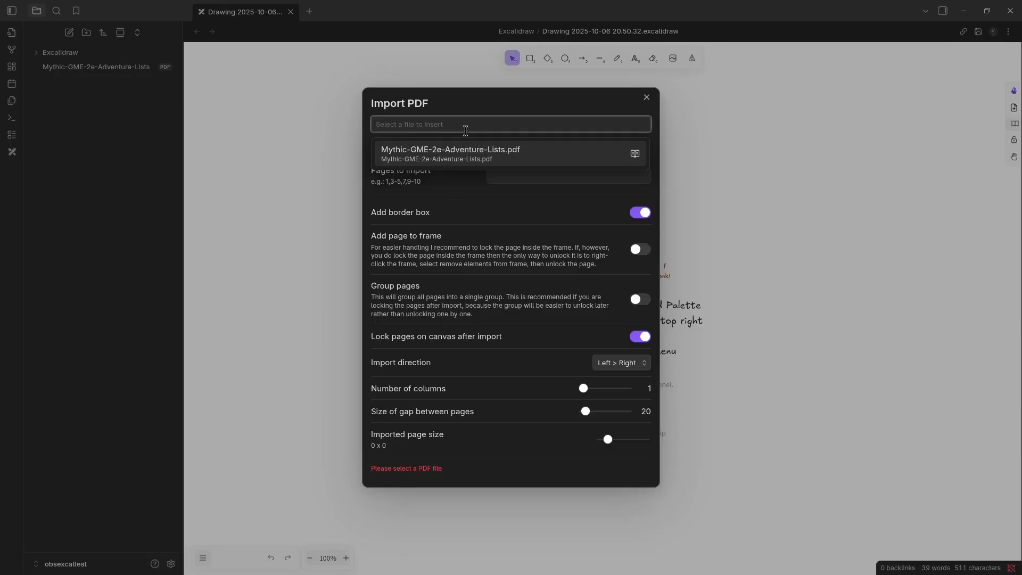
pyautogui.click(473, 153)
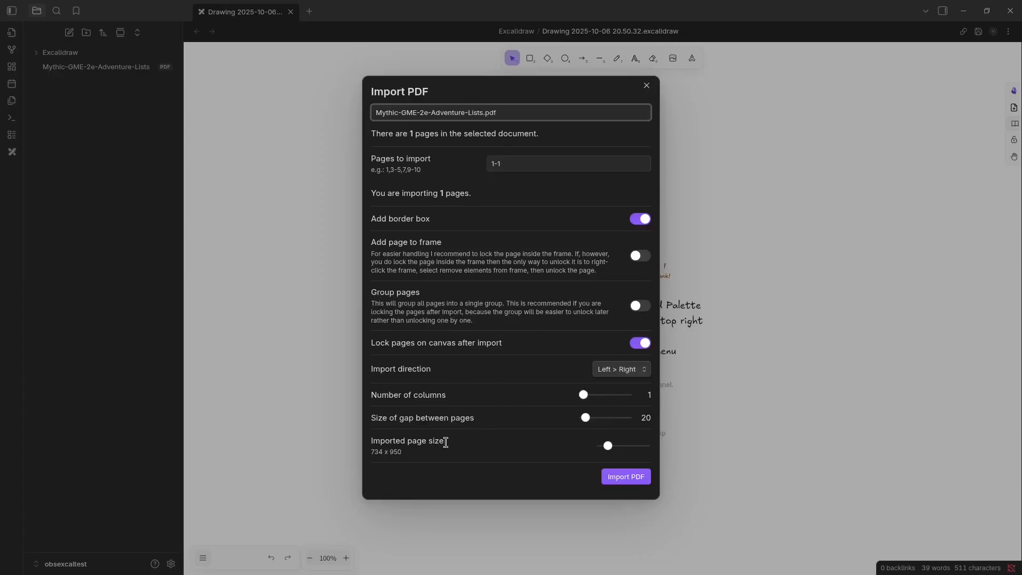
pyautogui.click(615, 447)
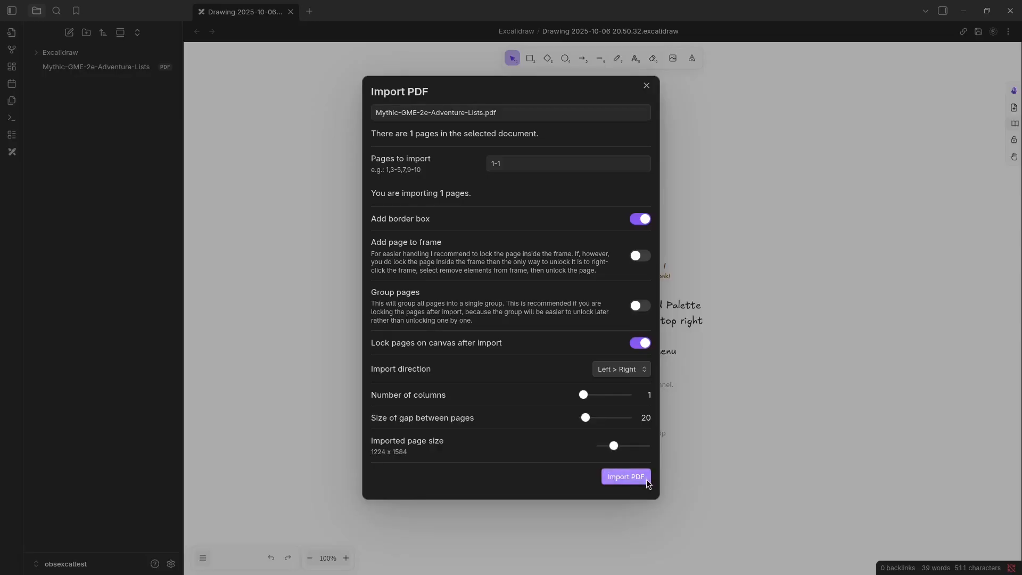
pyautogui.click(627, 481)
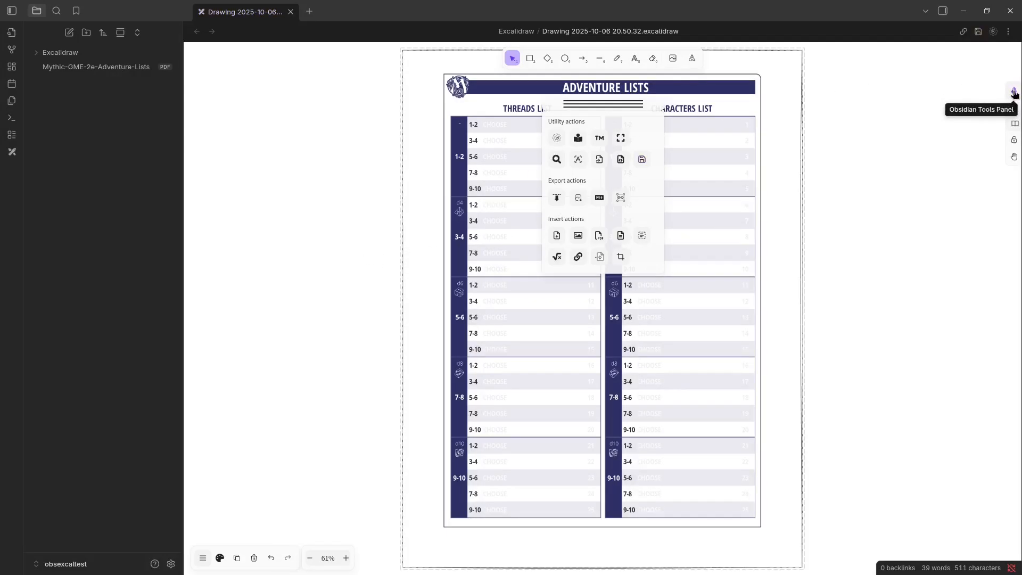
pyautogui.click(903, 128)
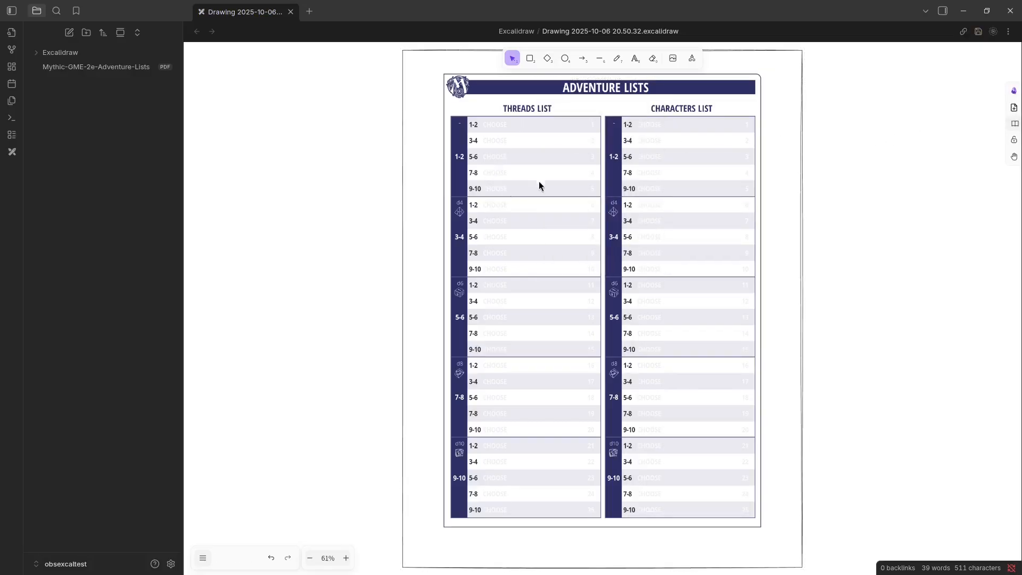
# Add the text "Thread Test 01" in the first row of the Threads List on the imported page.
pyautogui.click(635, 57)
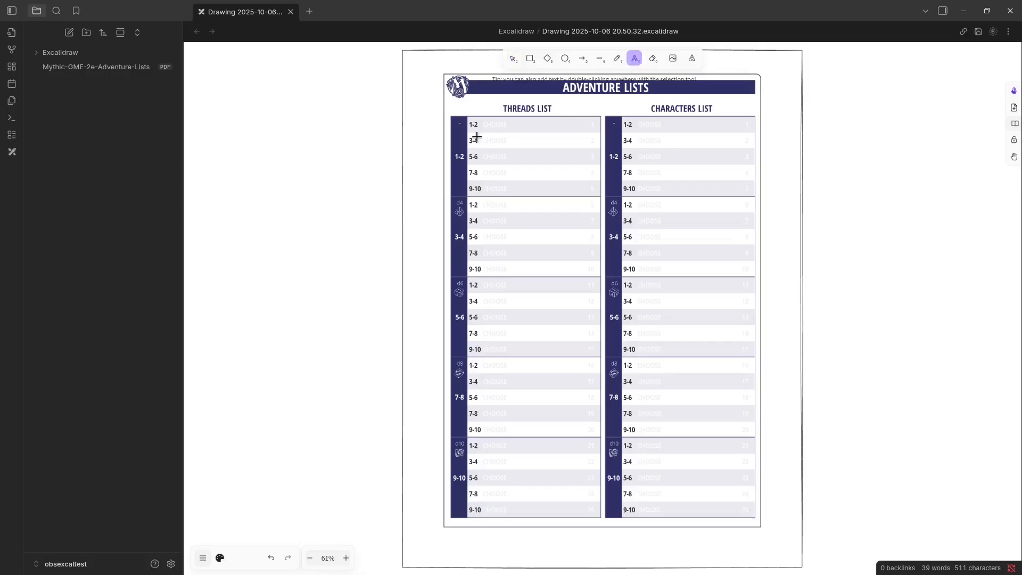
pyautogui.click(486, 119)
pyautogui.press('Escape')
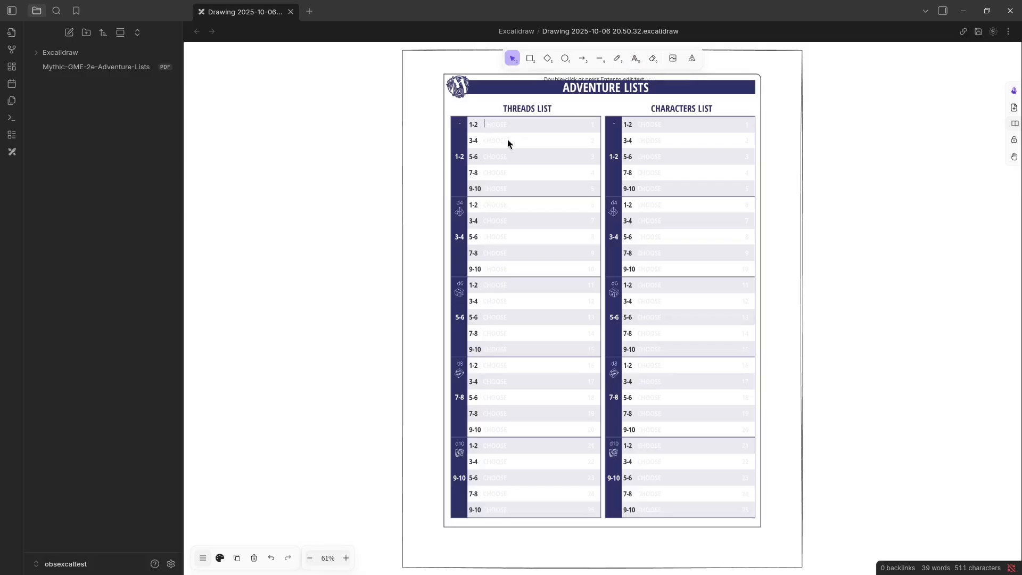
pyautogui.write('Thread Test 01')
pyautogui.click(347, 133)
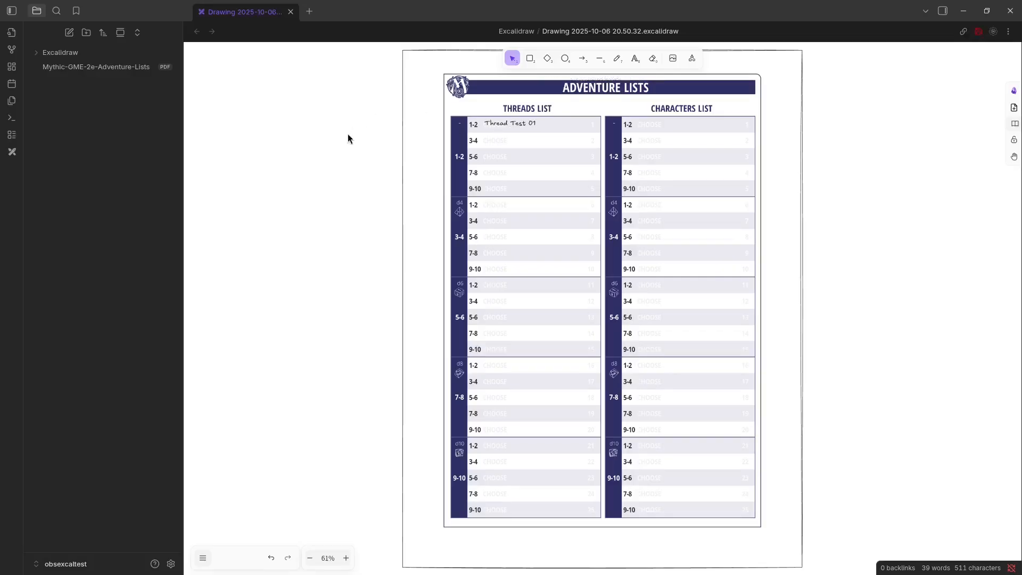
# Close the drawing, reopen it from the Excalidraw folder to check the thread text, and open the original PDF for comparison.
pyautogui.click(290, 12)
pyautogui.click(55, 52)
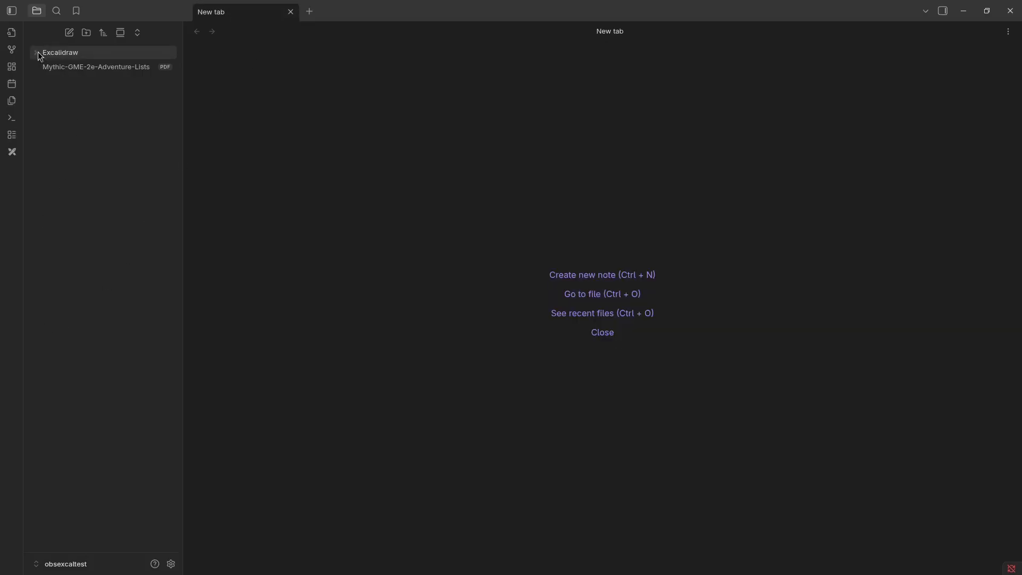
pyautogui.click(100, 74)
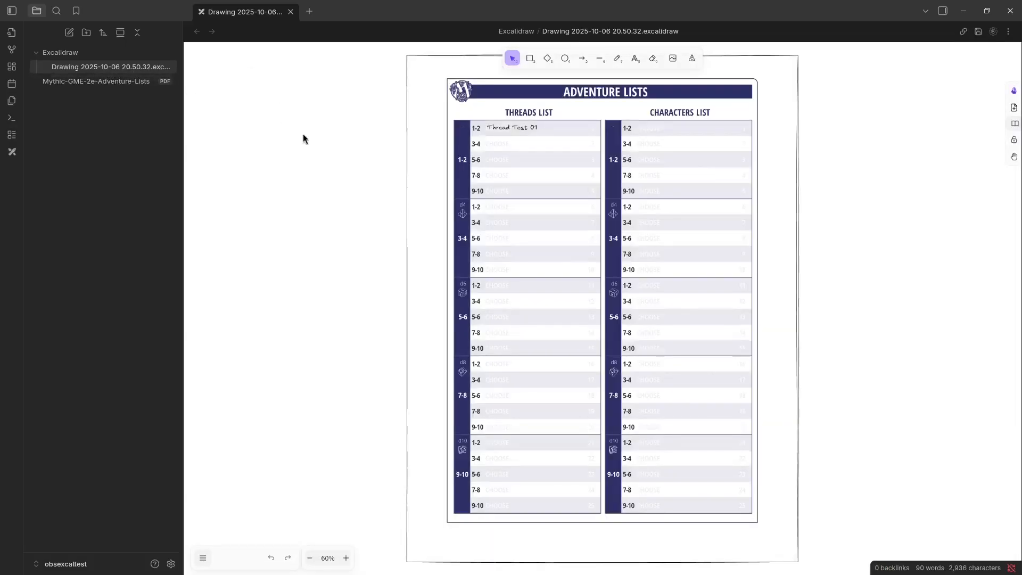
pyautogui.click(87, 82)
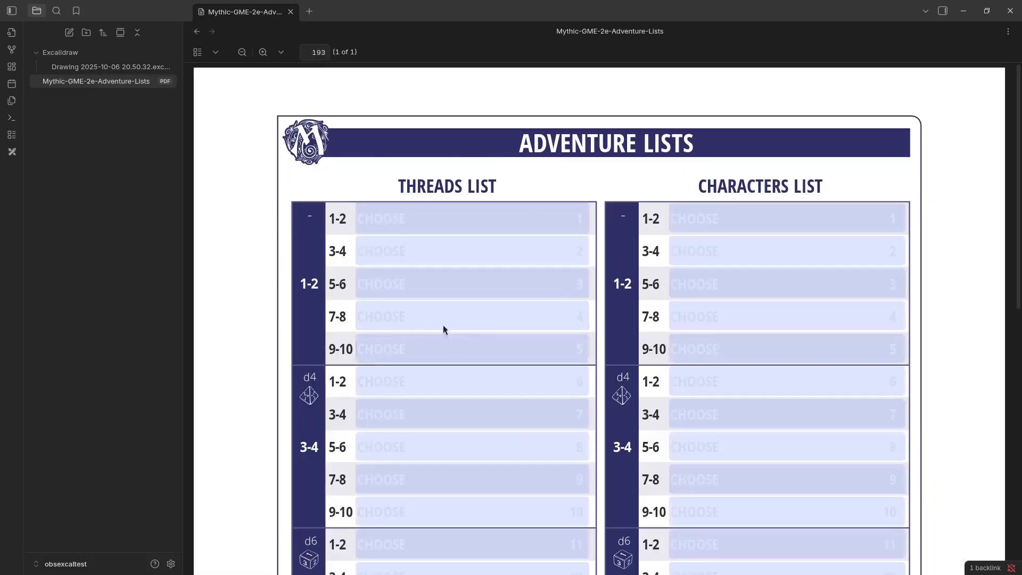
# Reopen the Excalidraw drawing and add a character's name as text in the first row of the Characters List.
pyautogui.click(93, 71)
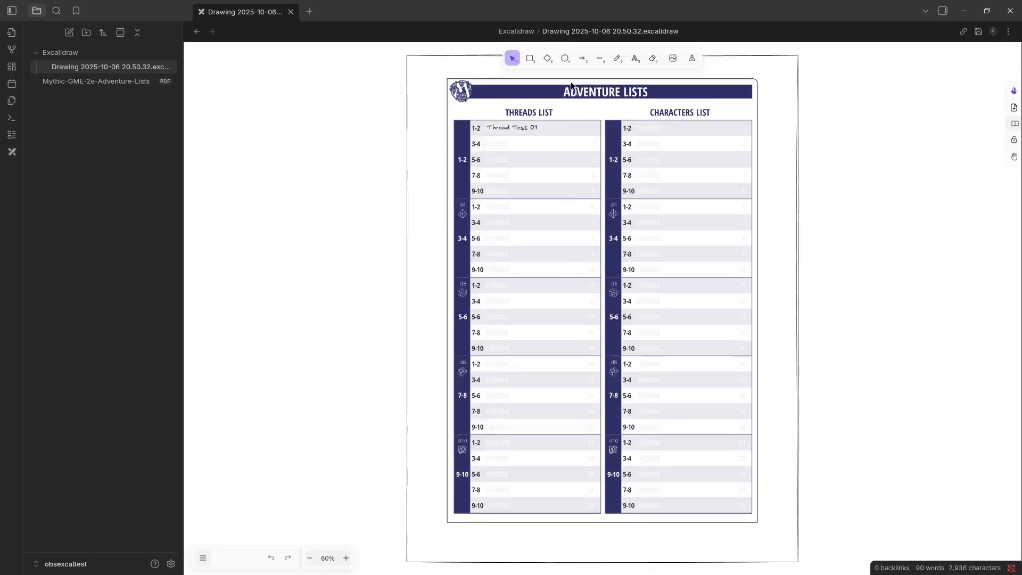
pyautogui.click(644, 126)
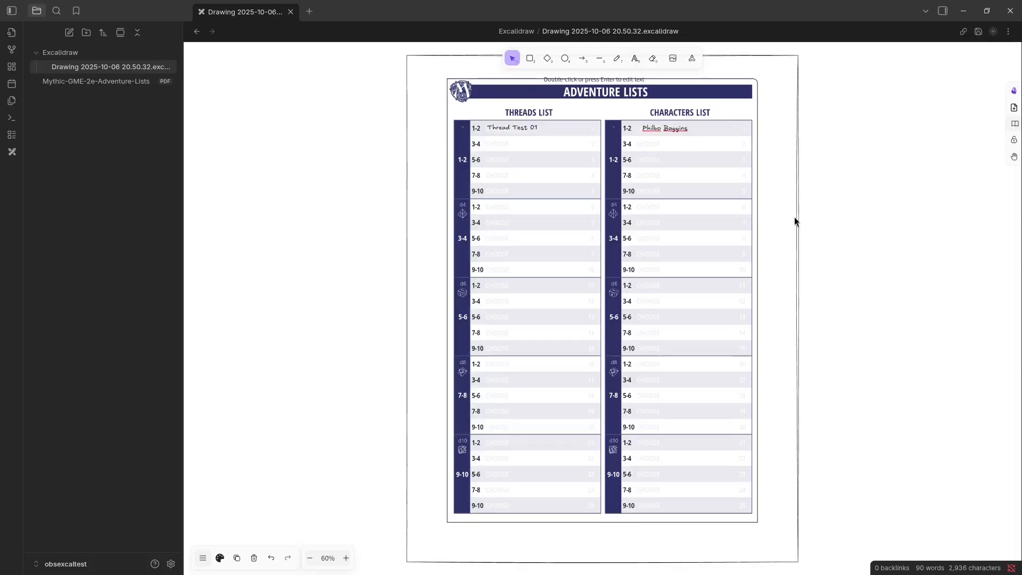
# Add "Another Name" as a second line in the first text of the Characters List.
pyautogui.press('Return')
pyautogui.write('Another Name')
pyautogui.press('Escape')
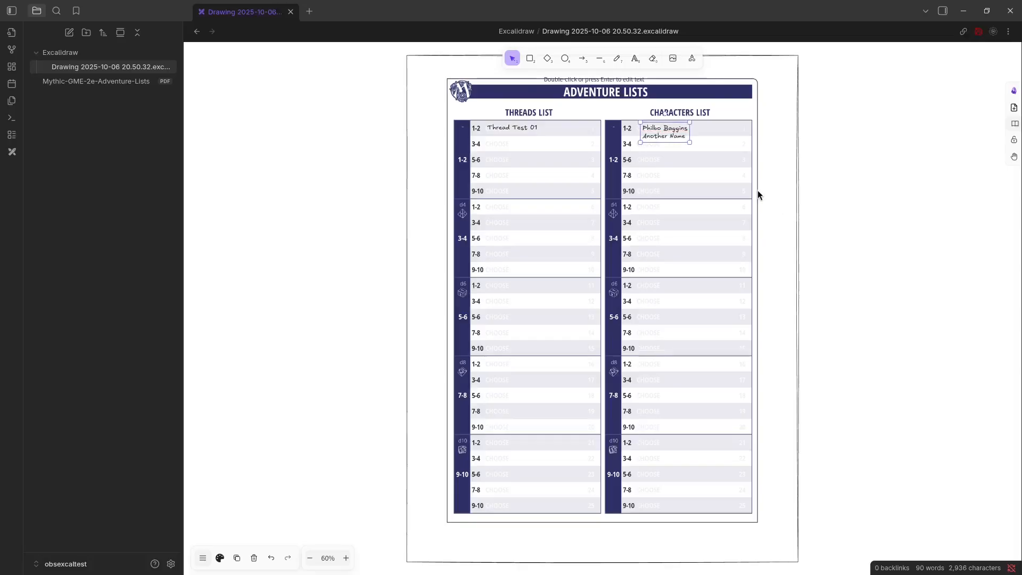
# Enlarge the two-line text in the Characters List and replace its content with only the first character's full name.
pyautogui.moveTo(670, 135); pyautogui.dragTo(708, 149)
pyautogui.doubleClick(684, 141)
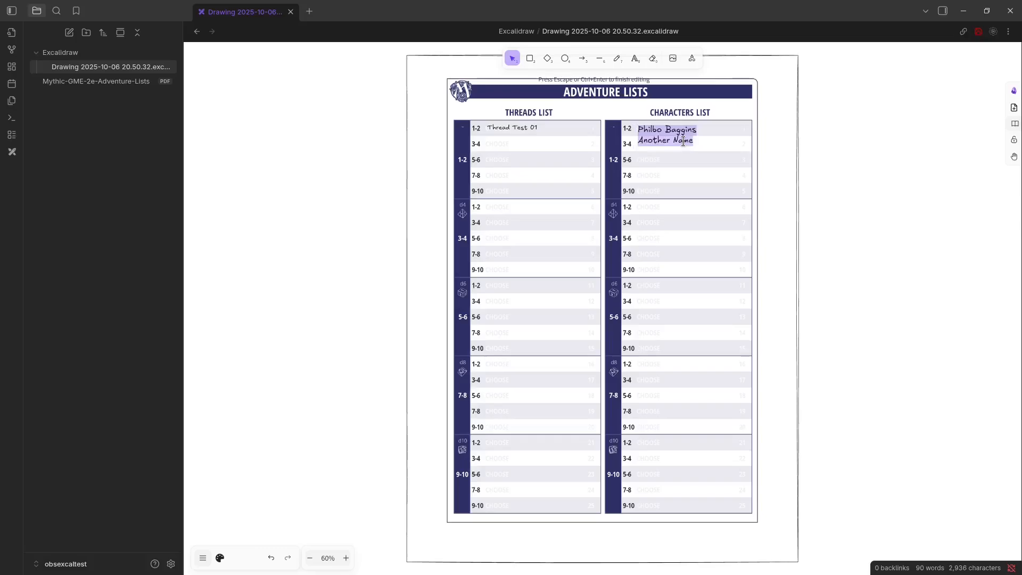
pyautogui.write('Phil')
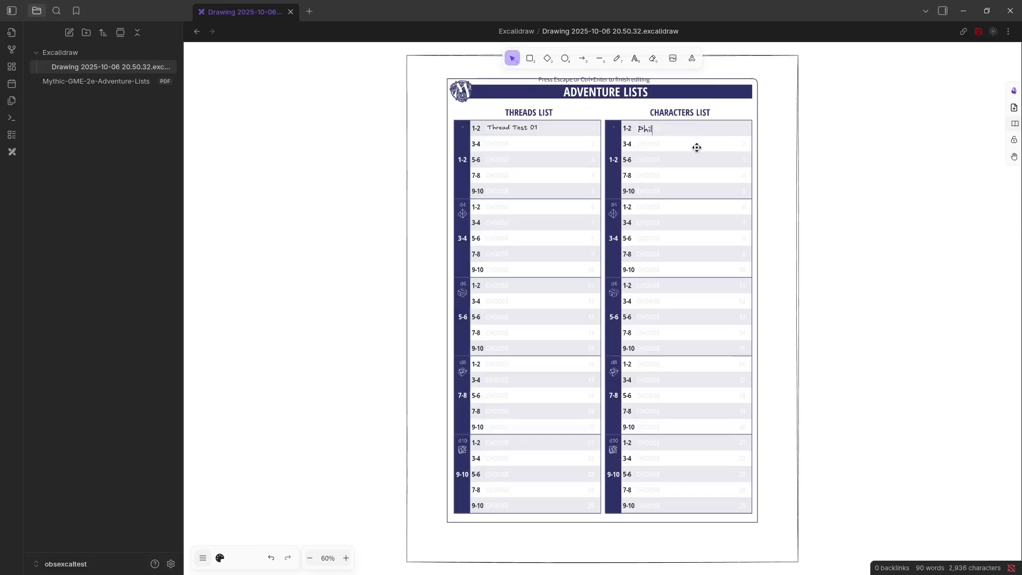
pyautogui.write('bo Baggins')
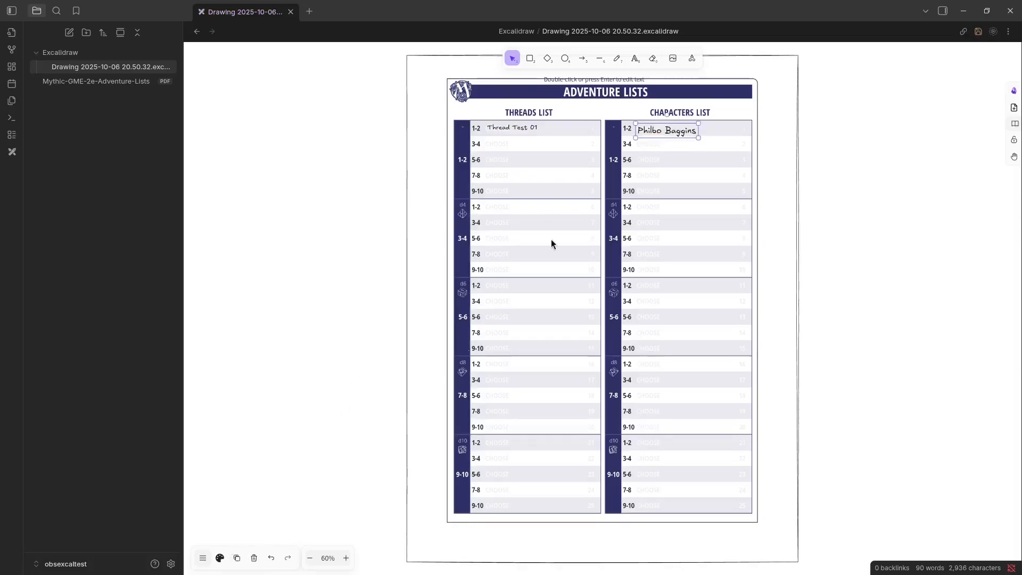
pyautogui.press('Escape')
# Duplicate the name text into row 3-4 of the Characters List and replace the copy's content with a different character's full name.
pyautogui.click(237, 559)
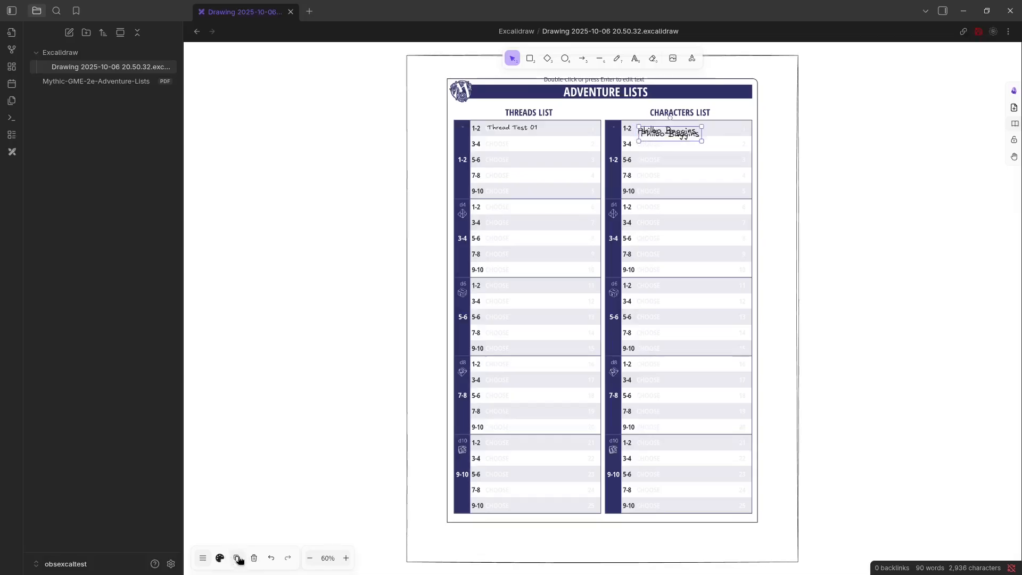
pyautogui.moveTo(680, 133); pyautogui.dragTo(677, 143)
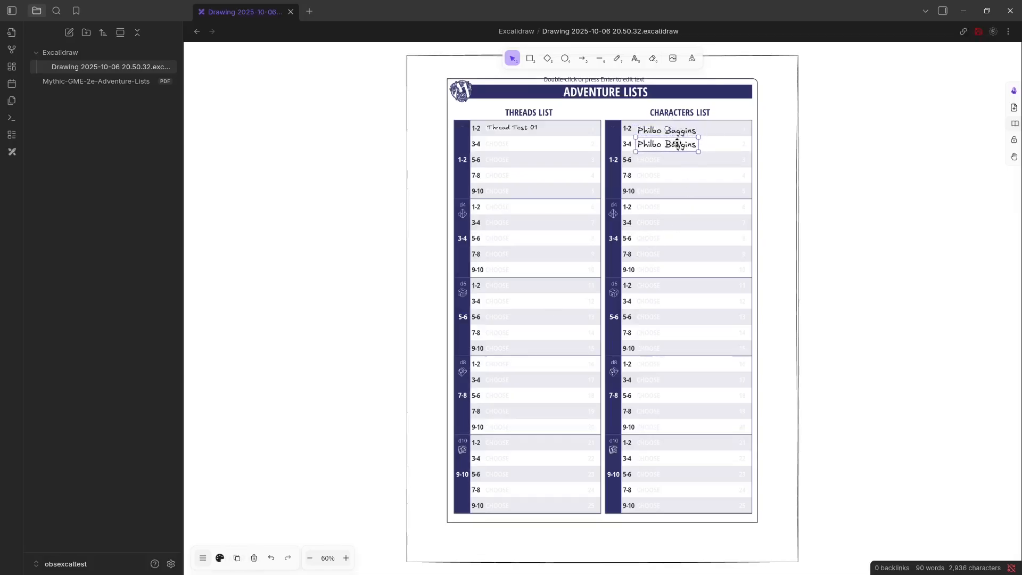
pyautogui.doubleClick(677, 143)
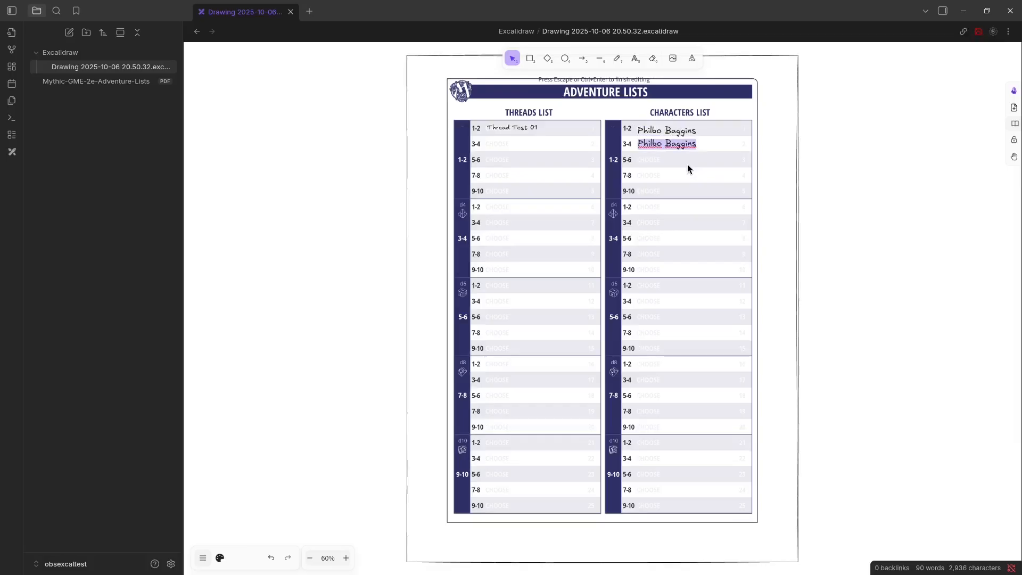
pyautogui.write('Rando Cardrisian')
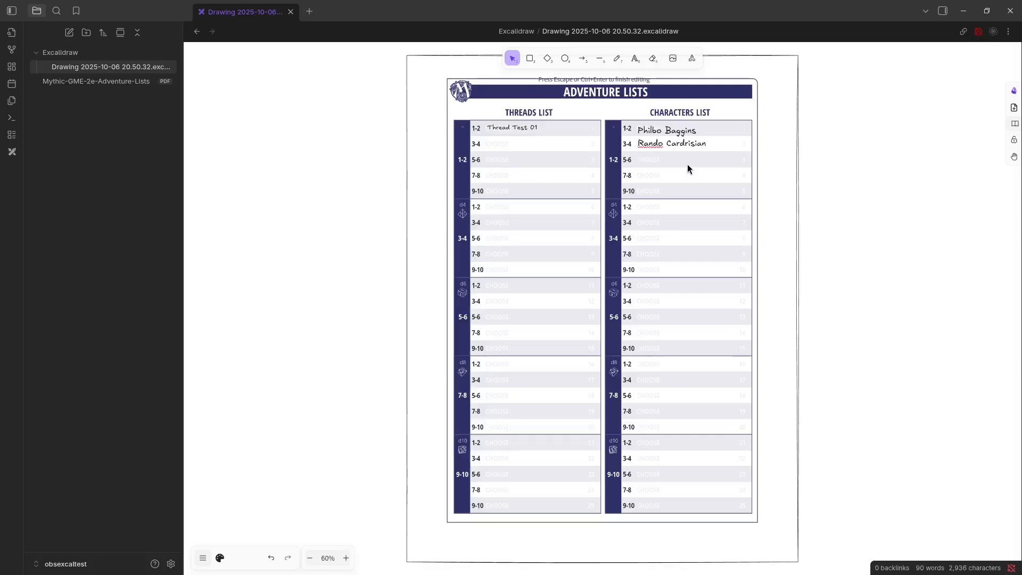
pyautogui.press('Escape')
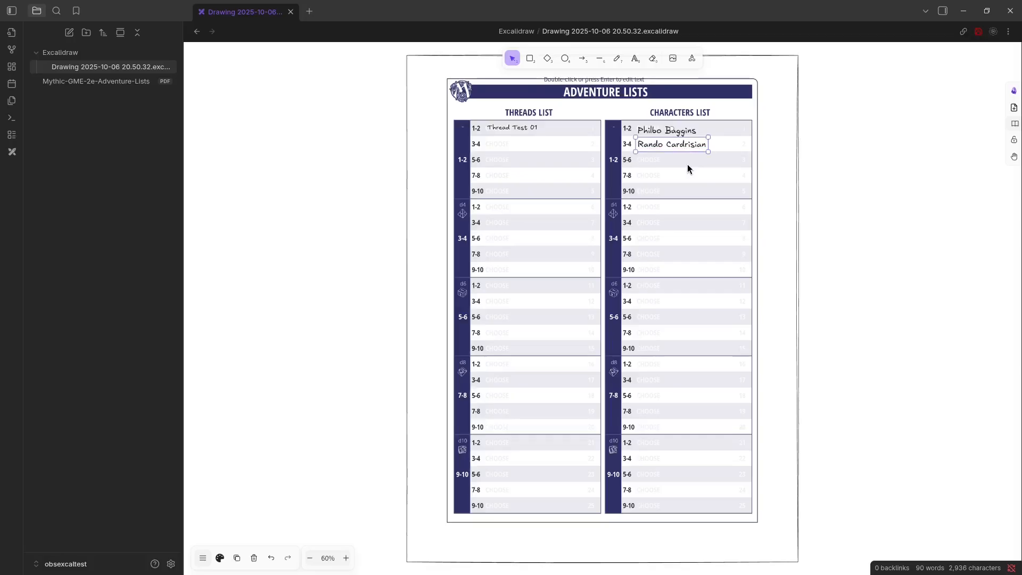
pyautogui.click(684, 162)
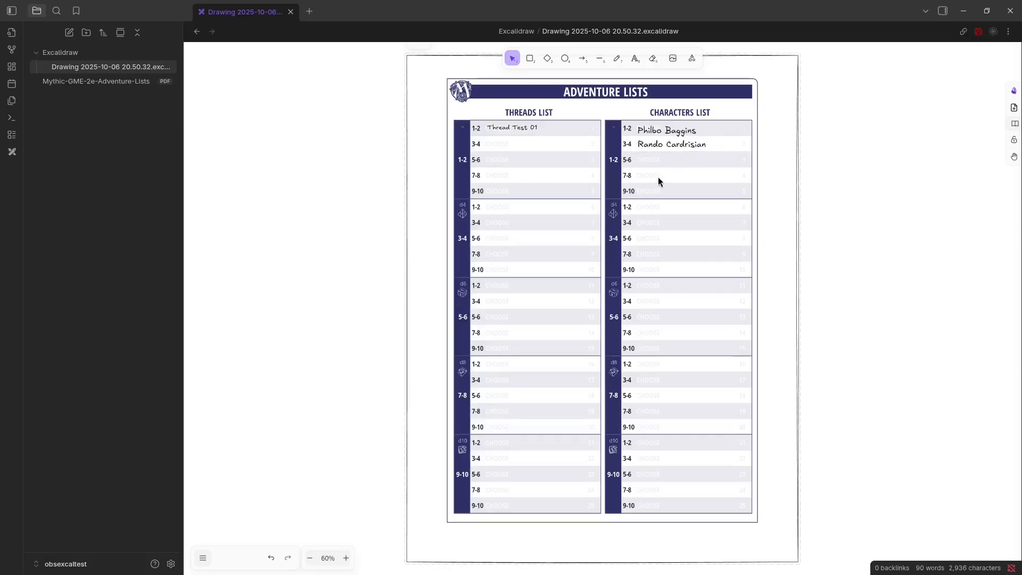